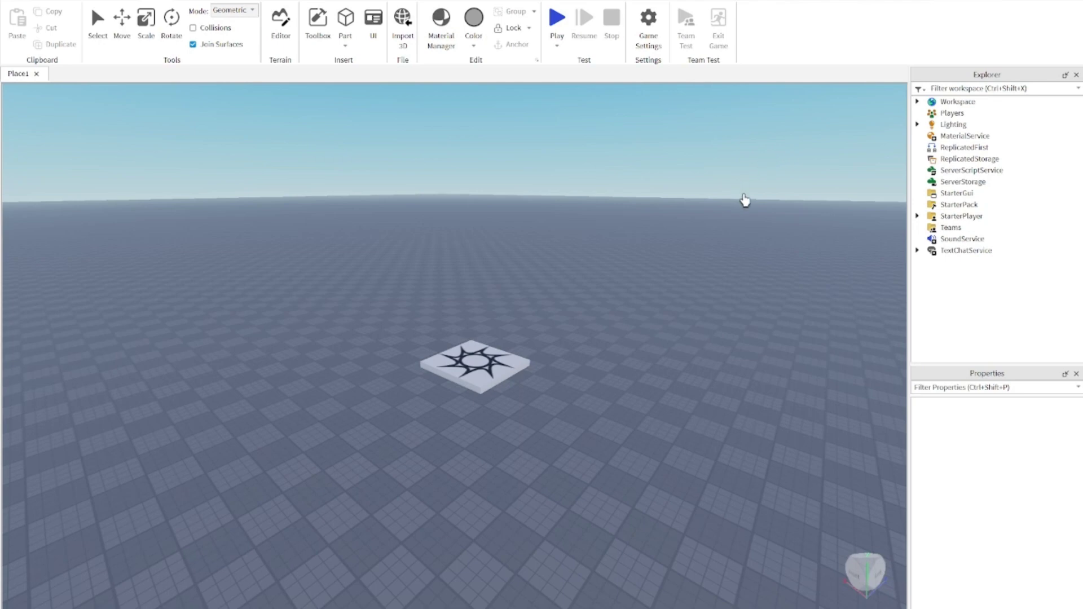
Step: Insert a ScreenGui under StarterGui and add a Frame inside it
click(982, 193)
click(959, 243)
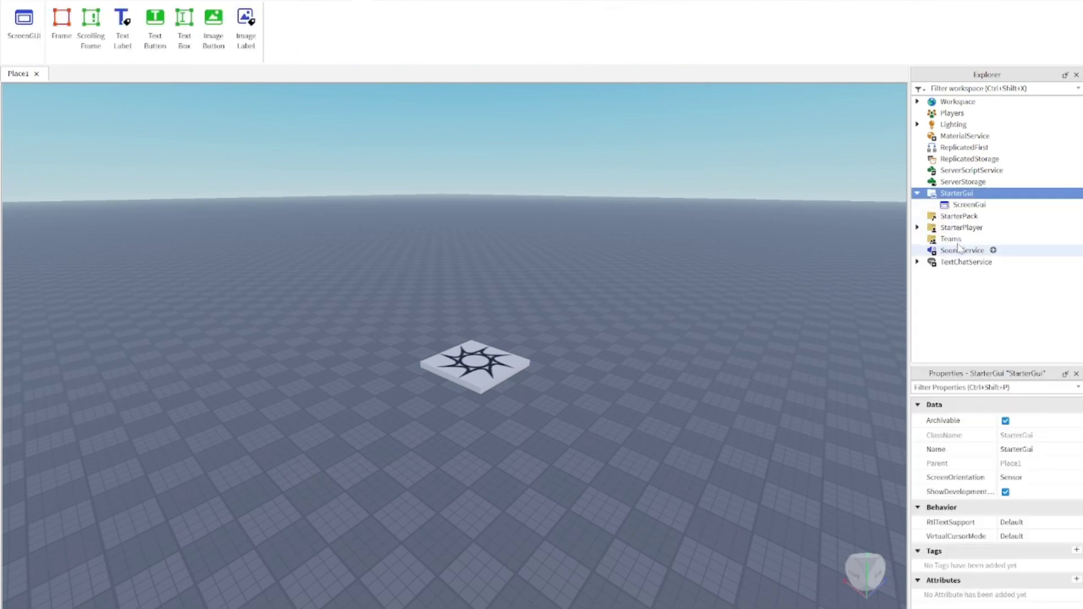
click(974, 206)
click(994, 205)
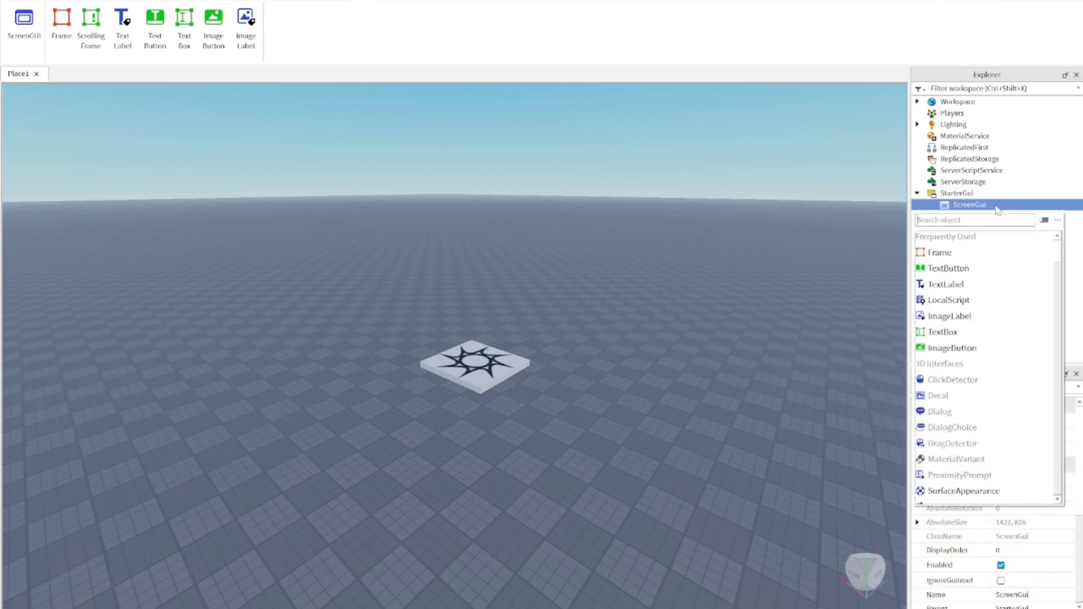
click(960, 250)
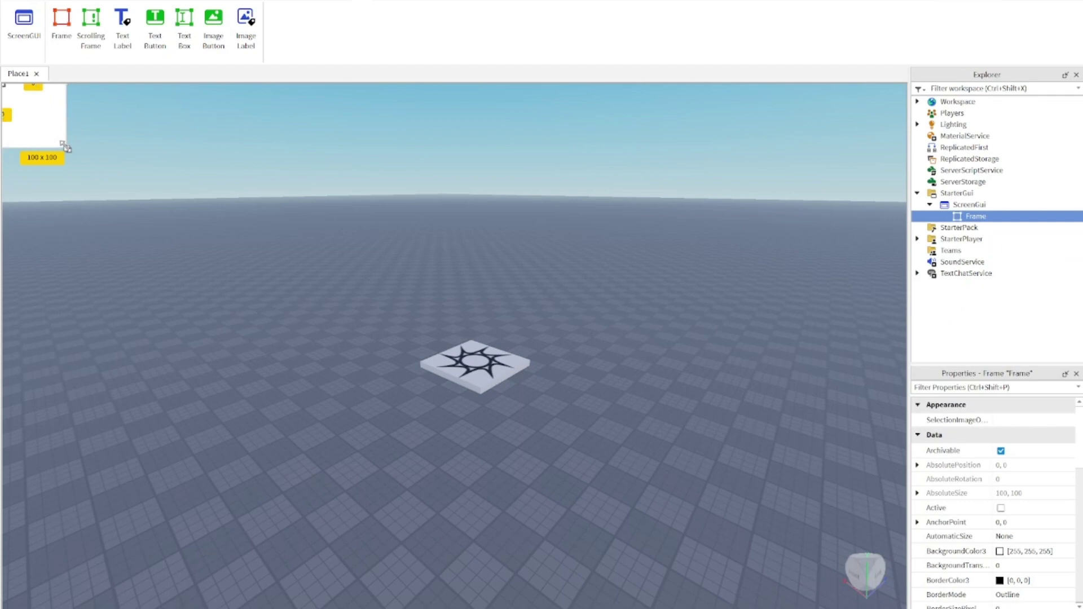
Step: Stretch the Frame to fill the whole viewport and set its BackgroundTransparency to 1
drag(66, 146, 905, 603)
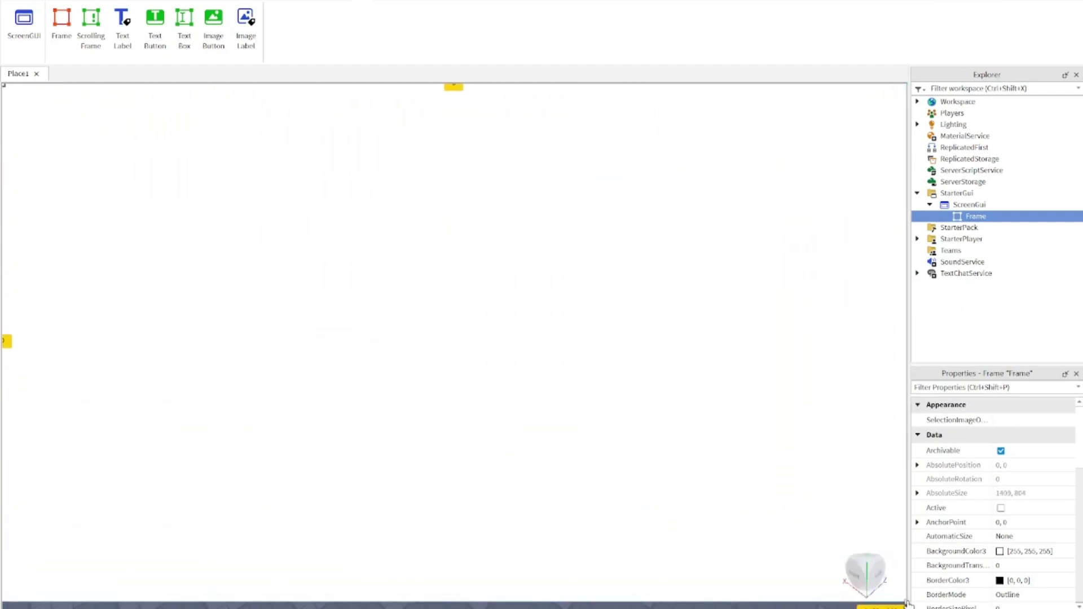
drag(452, 600, 455, 608)
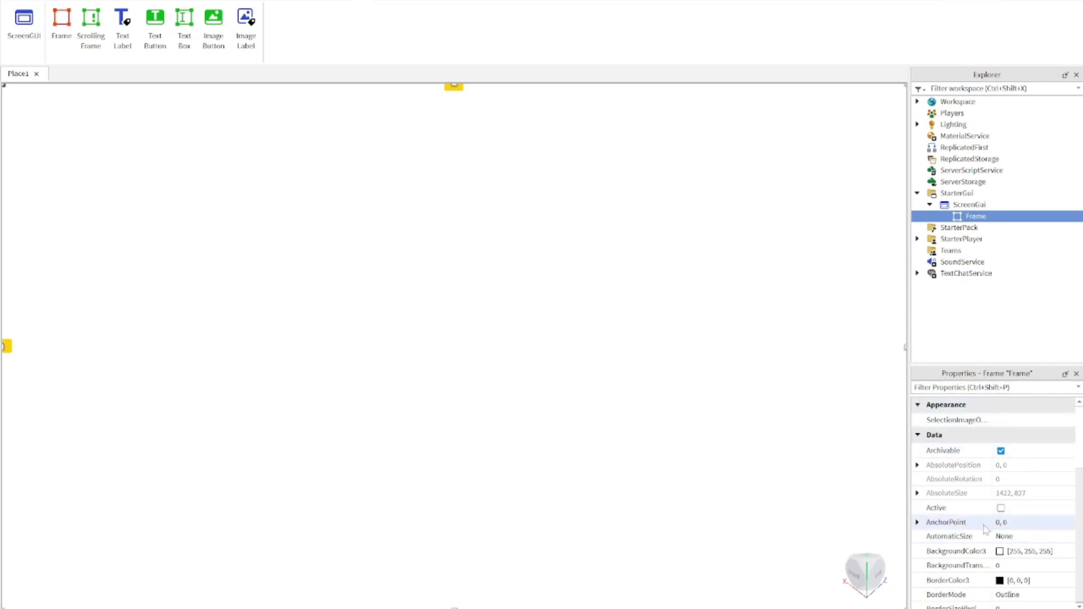
scroll(972, 556, down, 1)
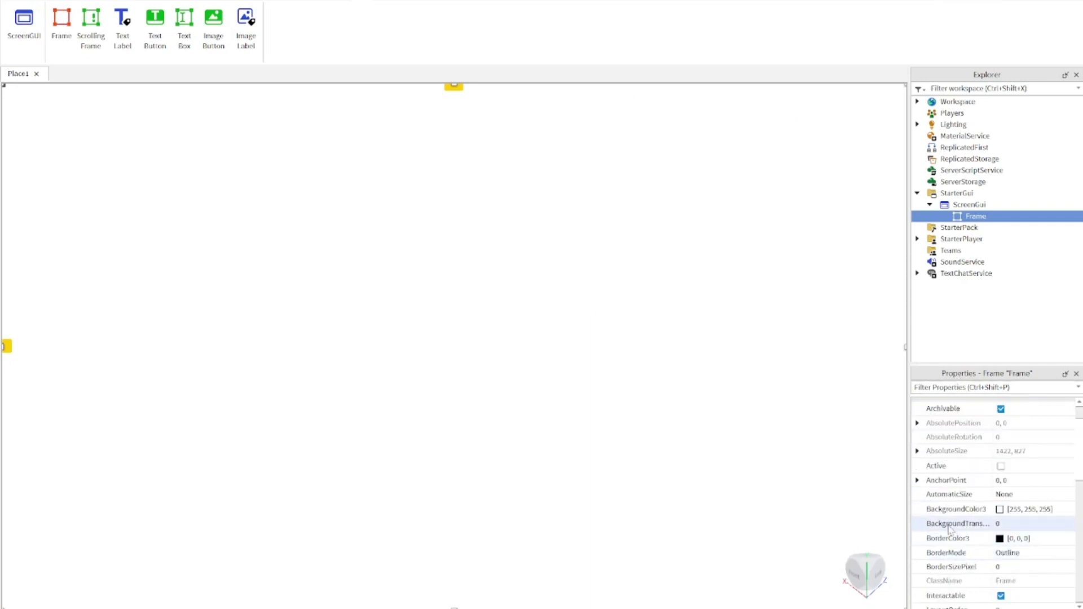
click(1004, 526)
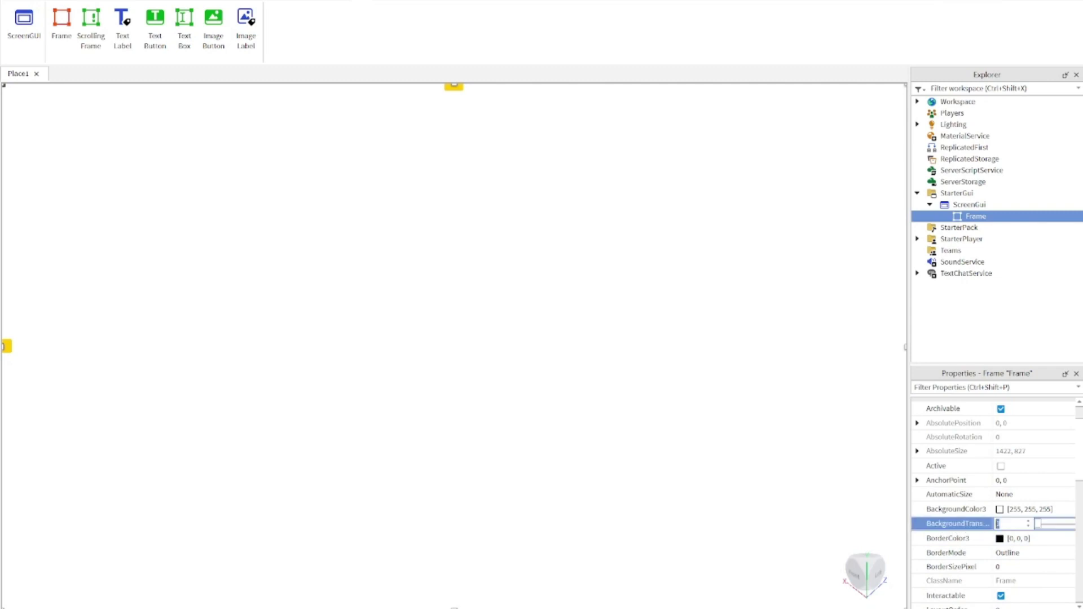
text(1)
key(Return)
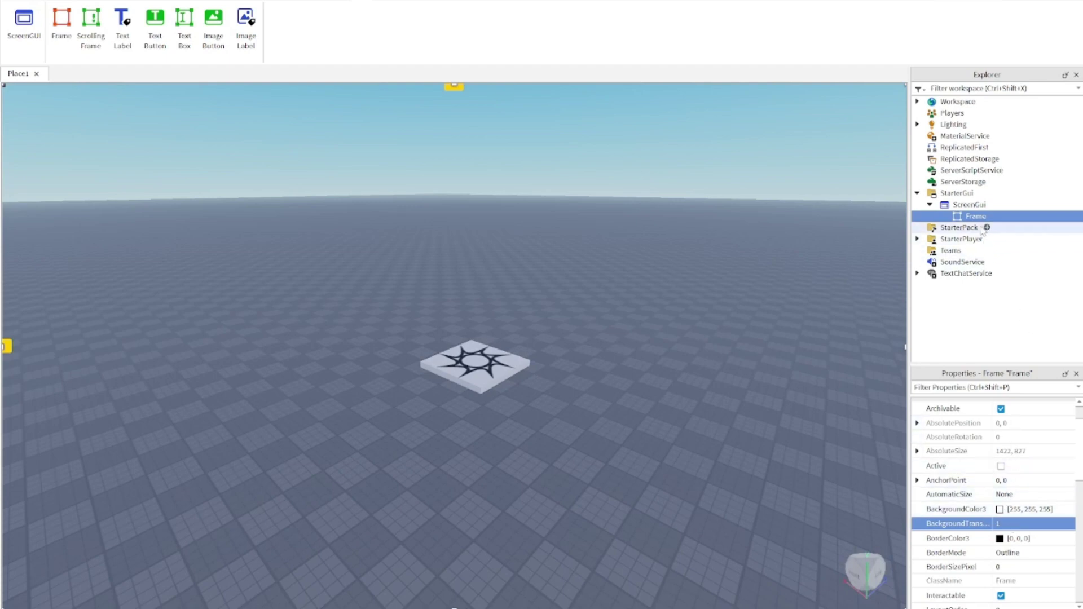
Step: Insert a TextButton into the Frame, placed mid-left on screen at about 128 x 59
click(997, 217)
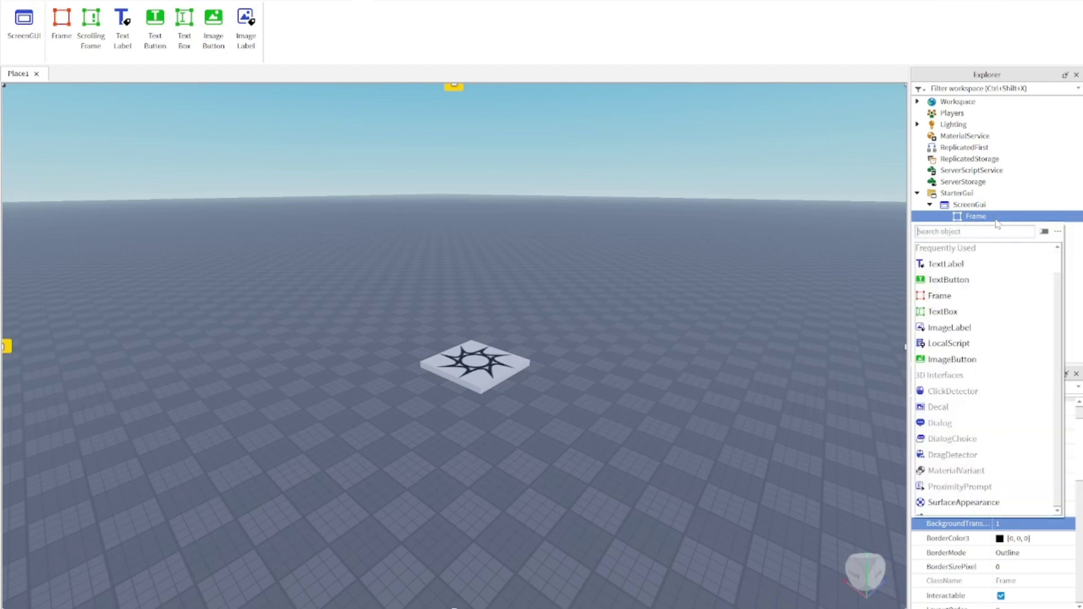
click(954, 281)
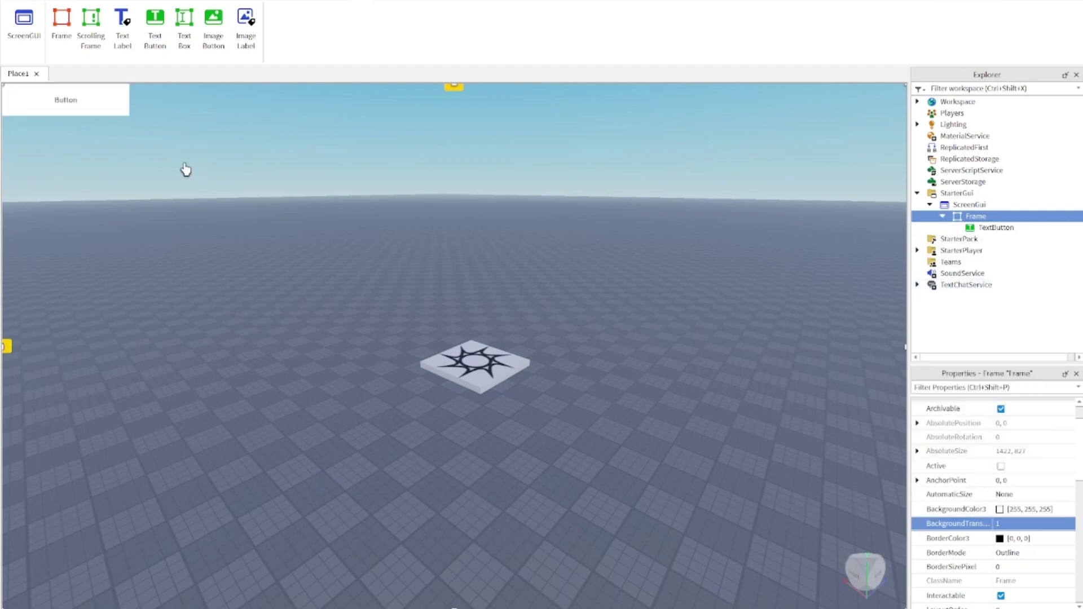
drag(96, 109, 91, 324)
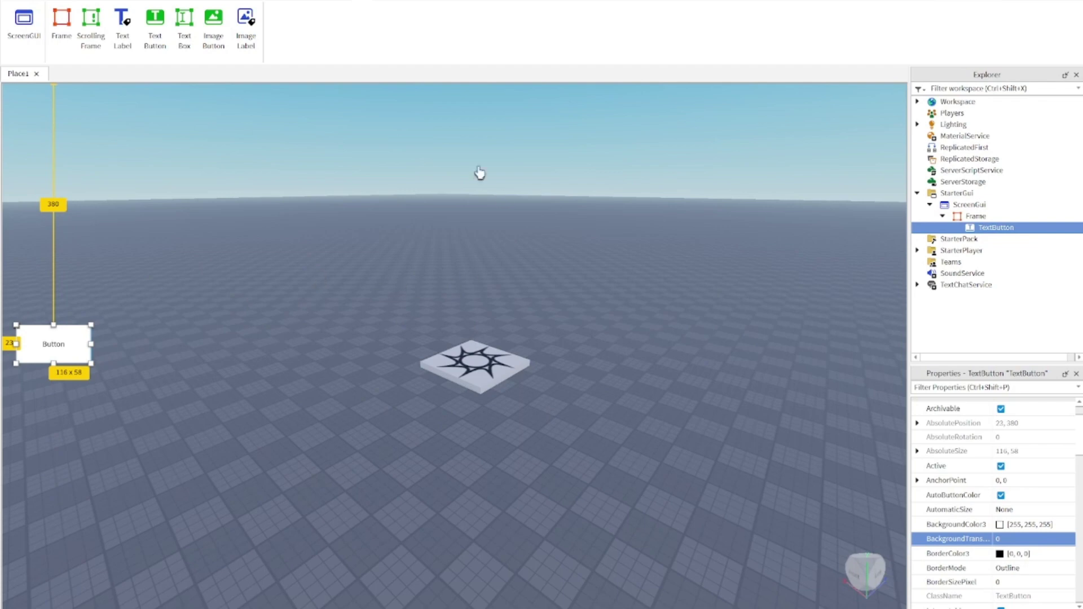
drag(68, 346, 98, 368)
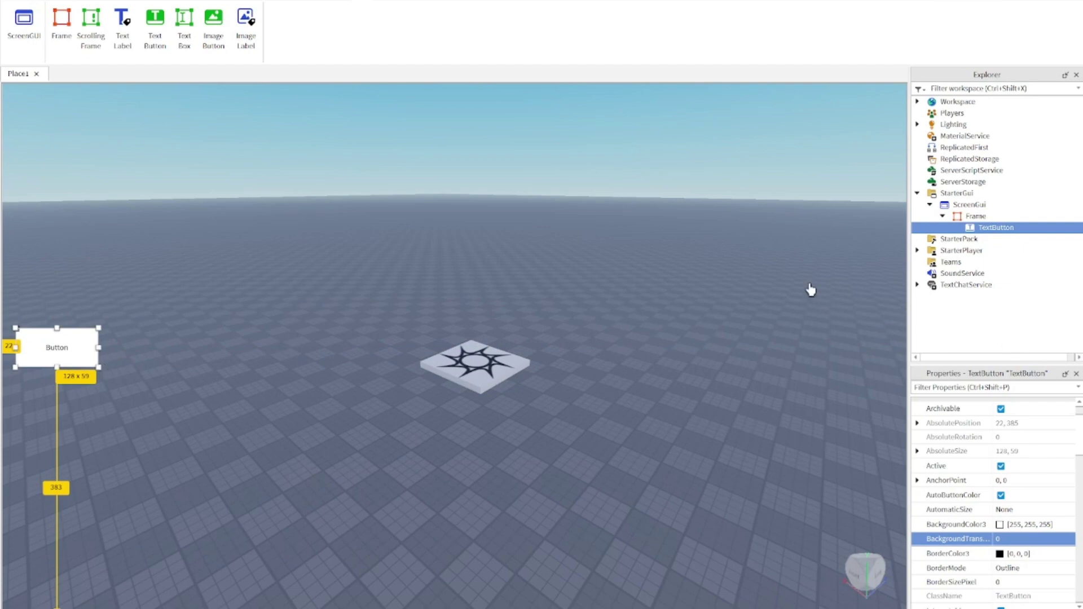
click(739, 287)
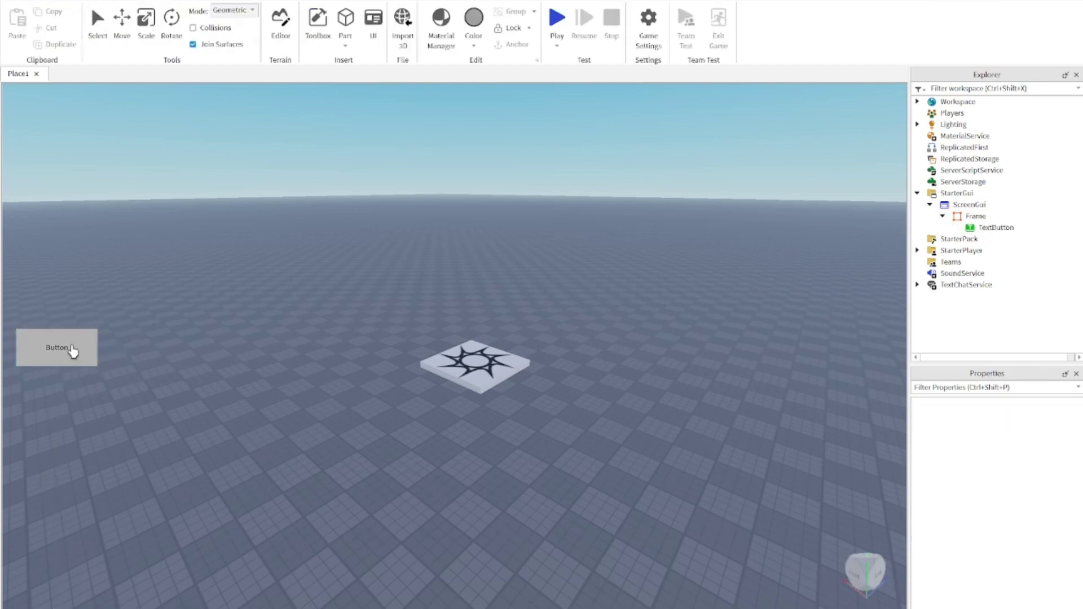
click(994, 229)
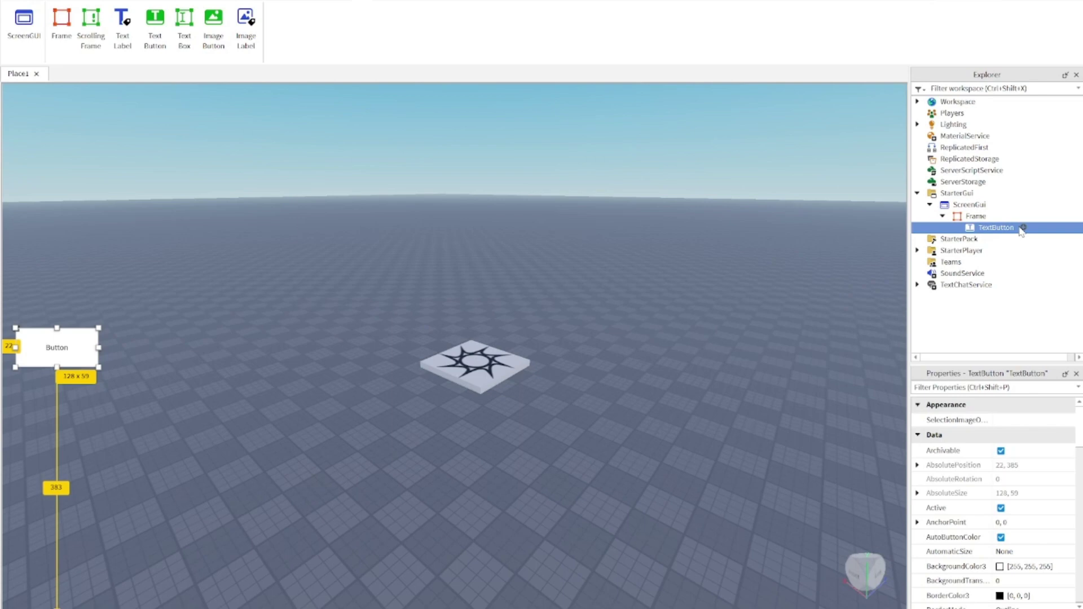
Step: Add a UICorner to the TextButton to round its corners
click(1024, 228)
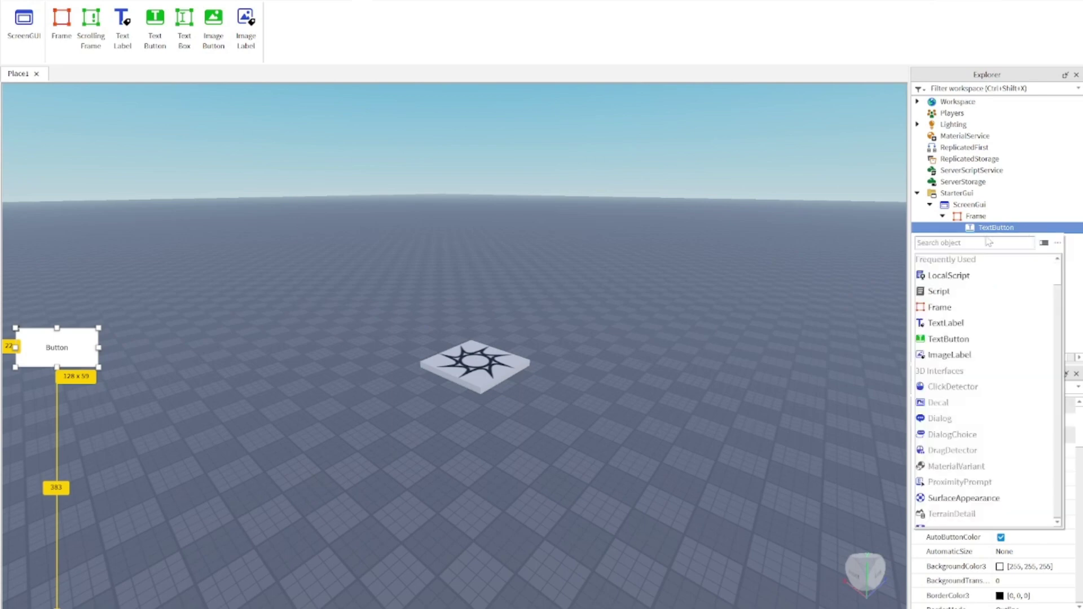
click(769, 208)
click(1023, 227)
text(uic)
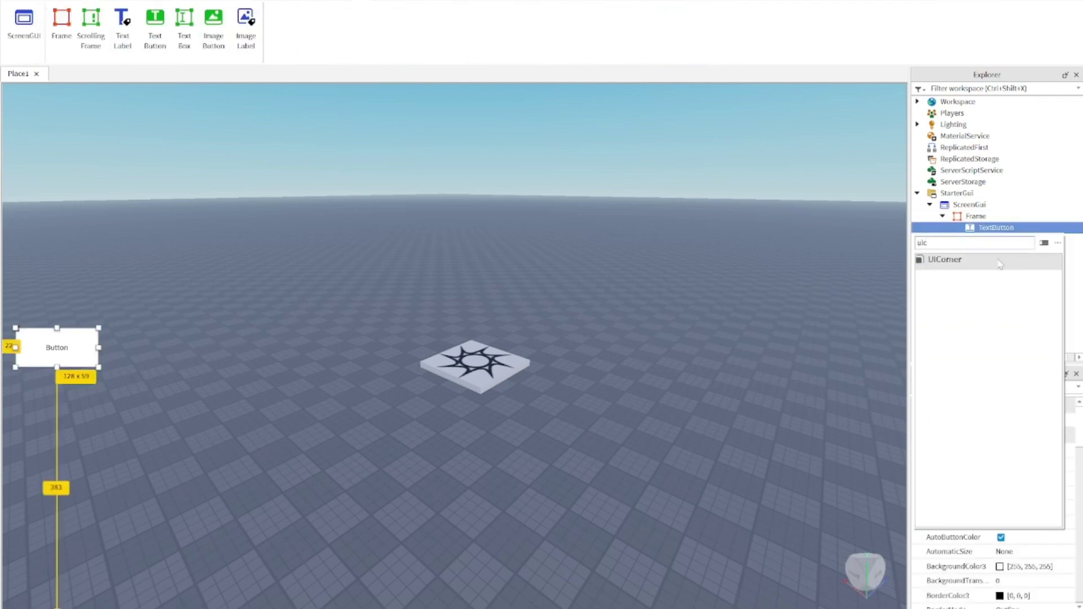
click(1000, 263)
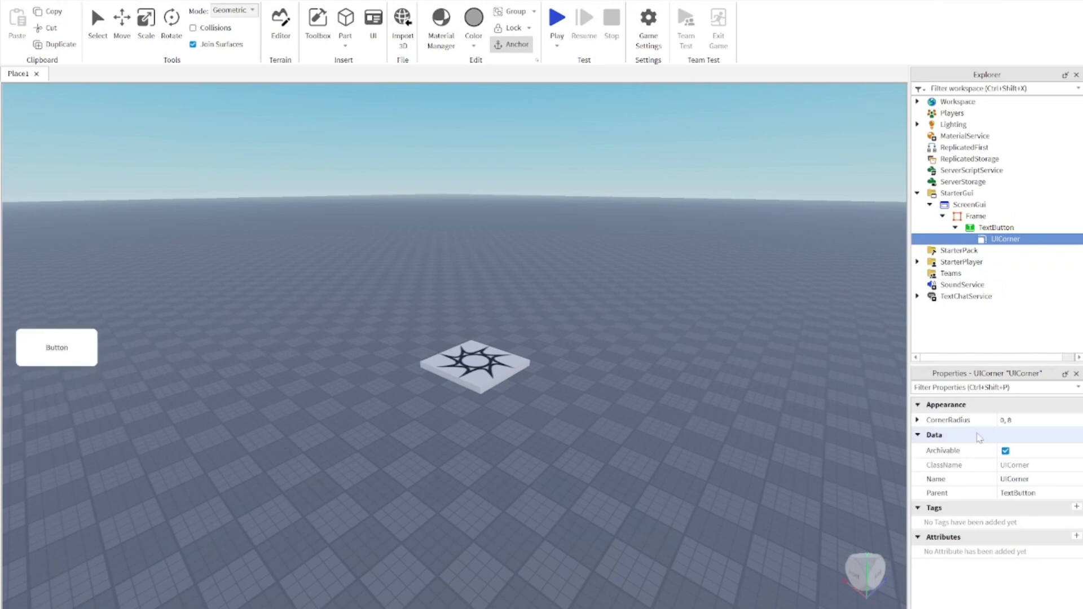
click(298, 339)
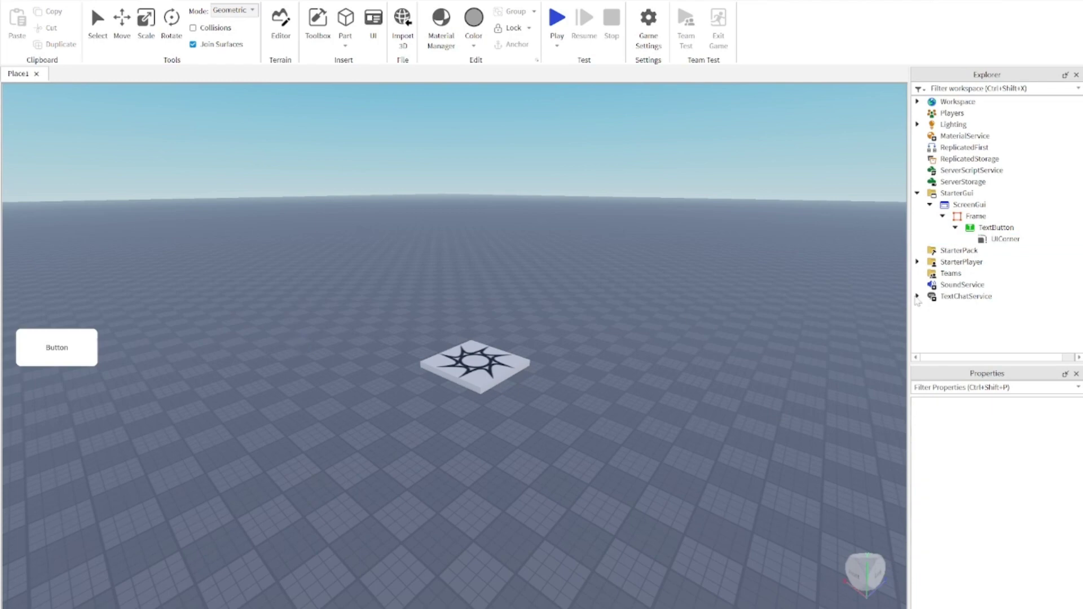
click(996, 228)
click(1005, 239)
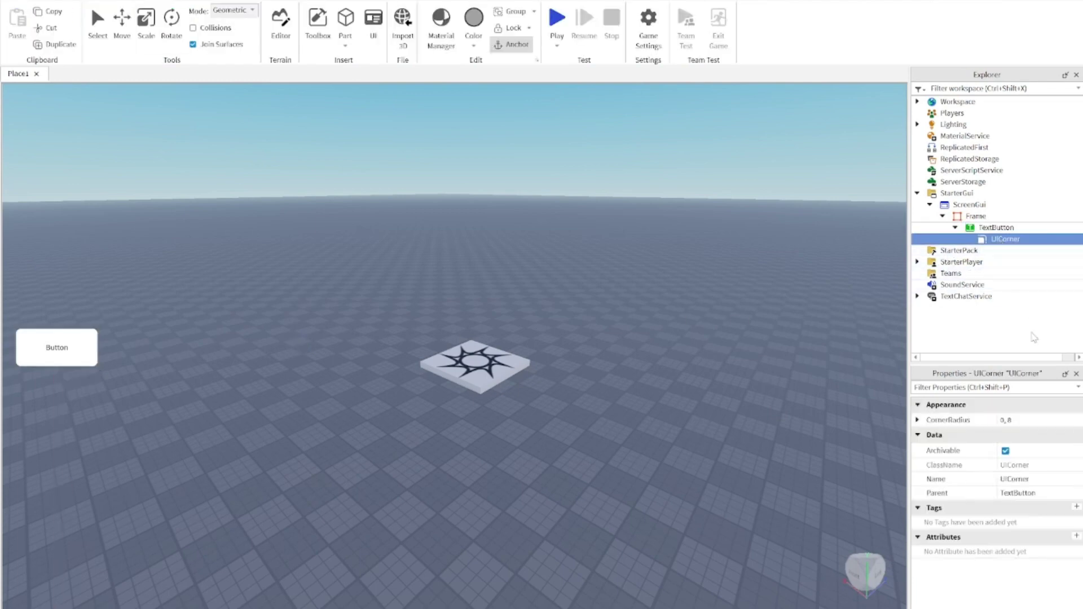
Step: Add a UIStroke outline to the TextButton with Thickness 0.5
click(1023, 227)
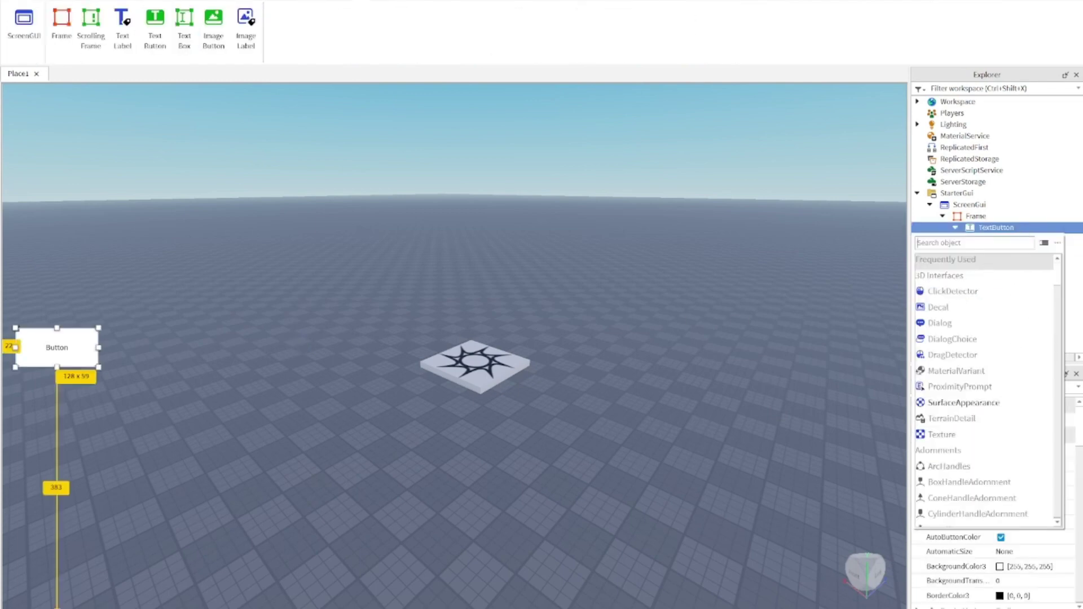
text(uistr)
click(986, 261)
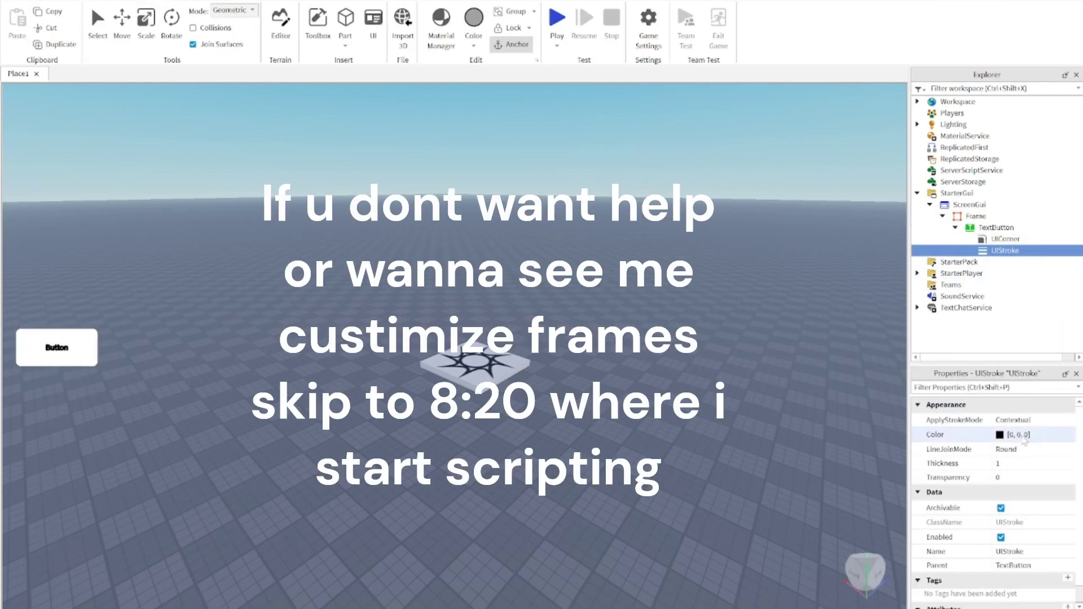
click(1053, 460)
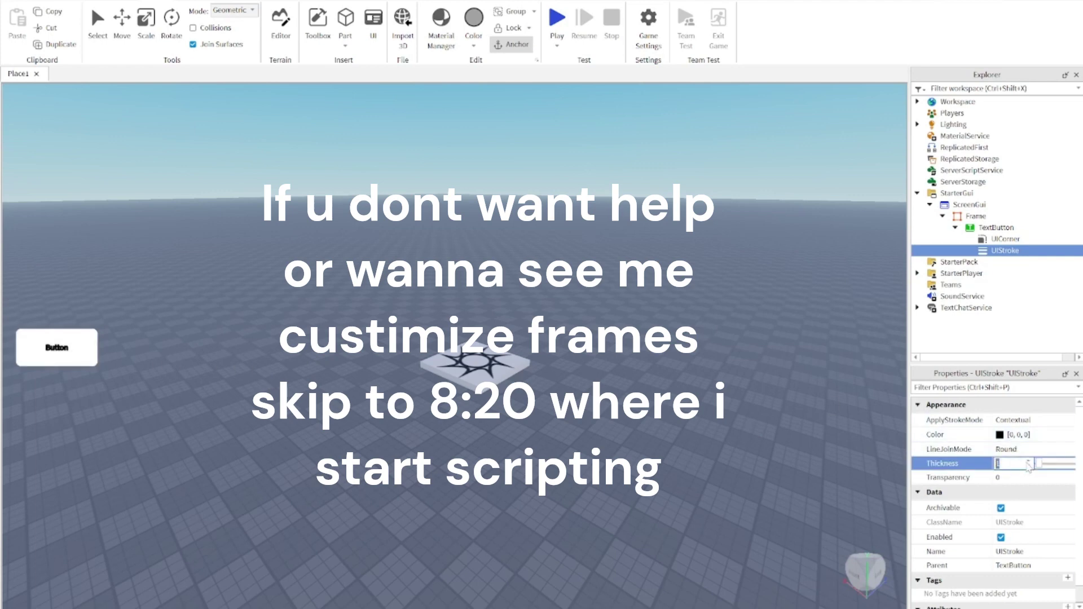
text(0.5)
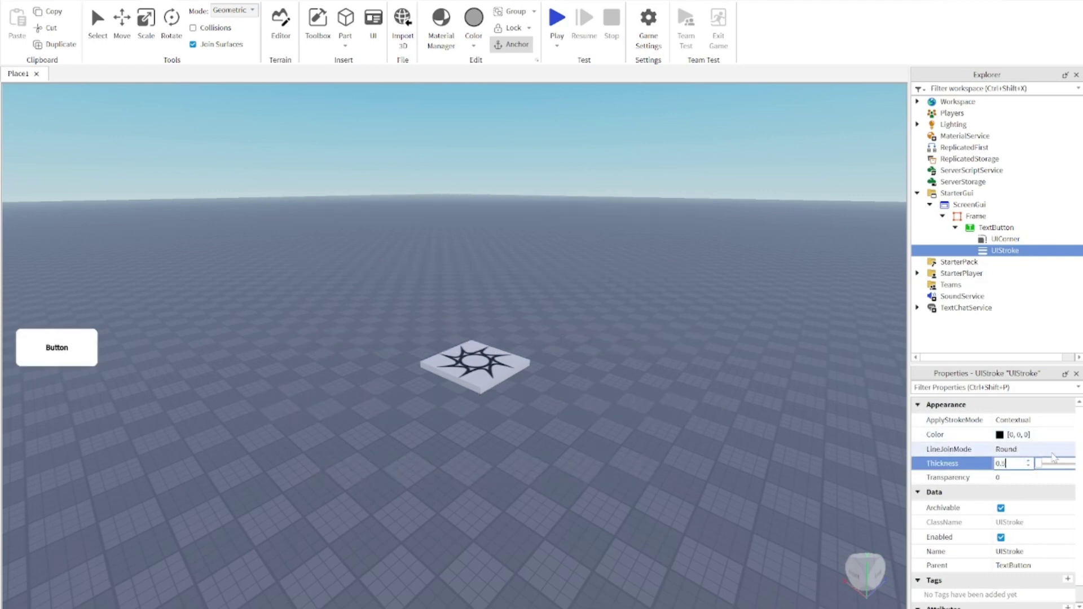
Step: Set the button's background colour to light cyan-blue [71, 206, 255]
click(268, 310)
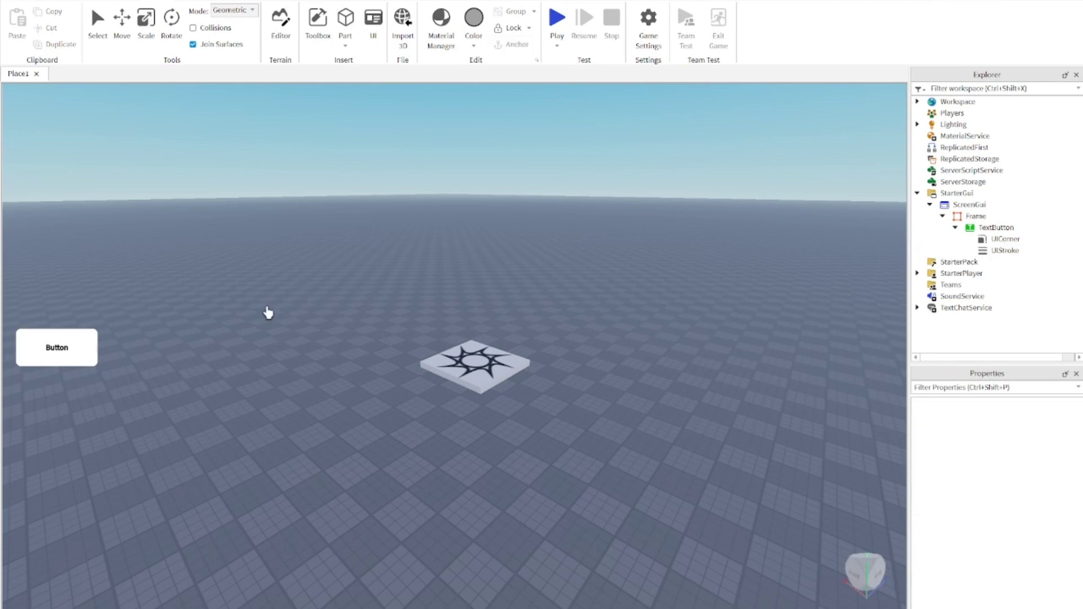
click(996, 227)
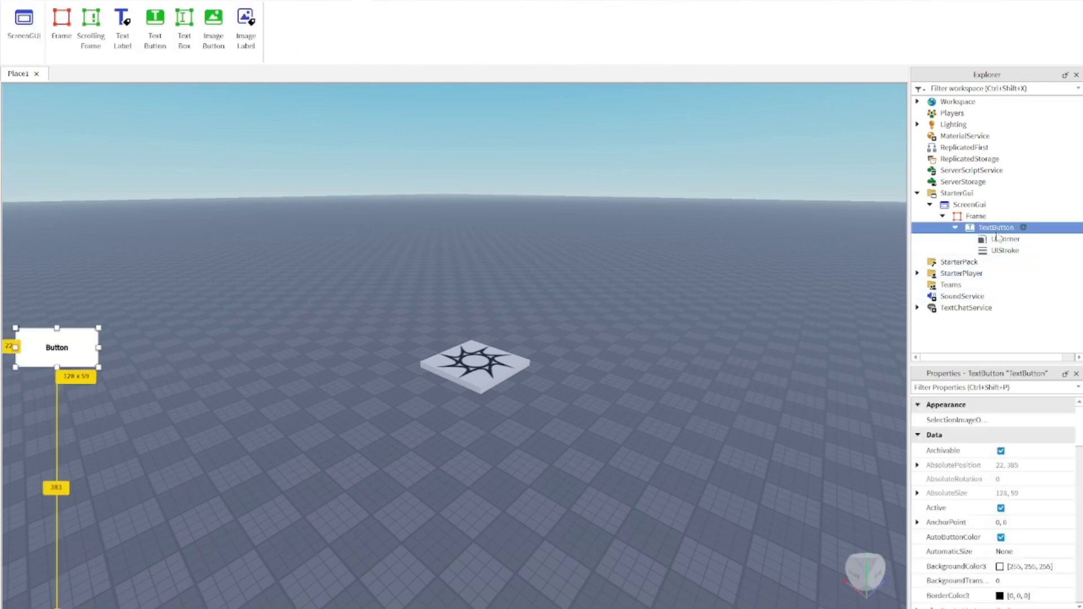
scroll(1019, 506, down, 1)
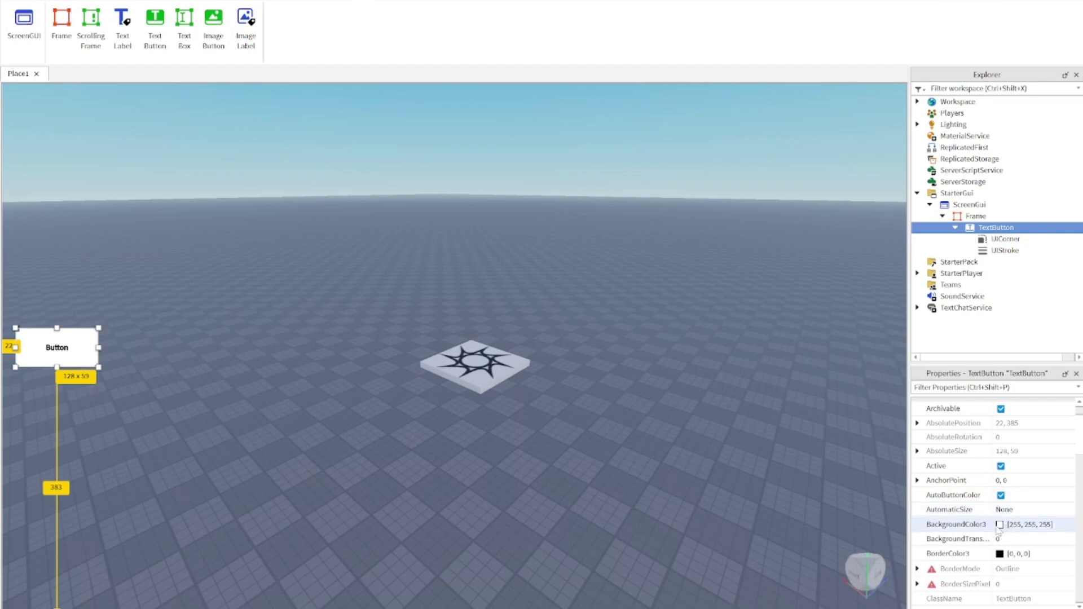
click(1000, 525)
mouse_move(598, 244)
mouse_down()
mouse_move(590, 229)
mouse_move(597, 237)
mouse_up()
click(626, 429)
Step: Change the button's font to Fredoka One
scroll(1026, 501, down, 5)
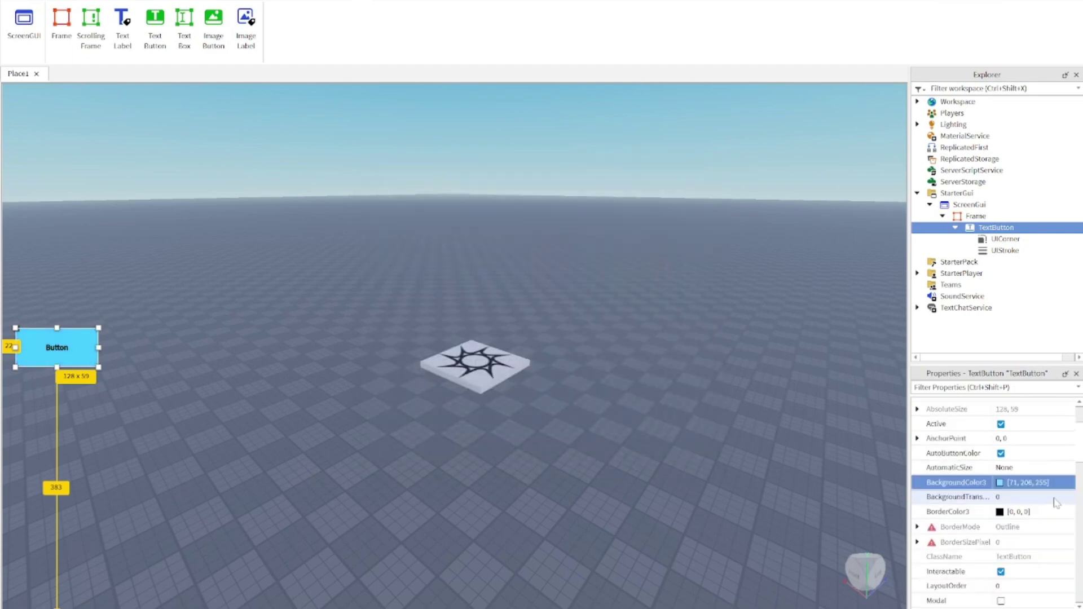
scroll(1026, 501, down, 2)
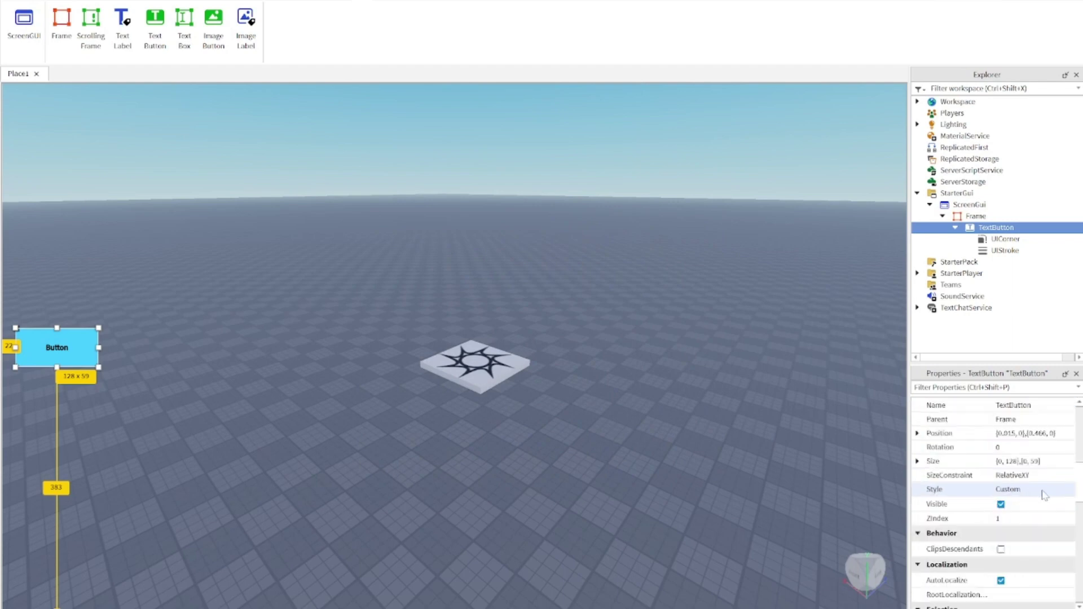
scroll(1024, 497, up, 1)
scroll(1016, 474, down, 6)
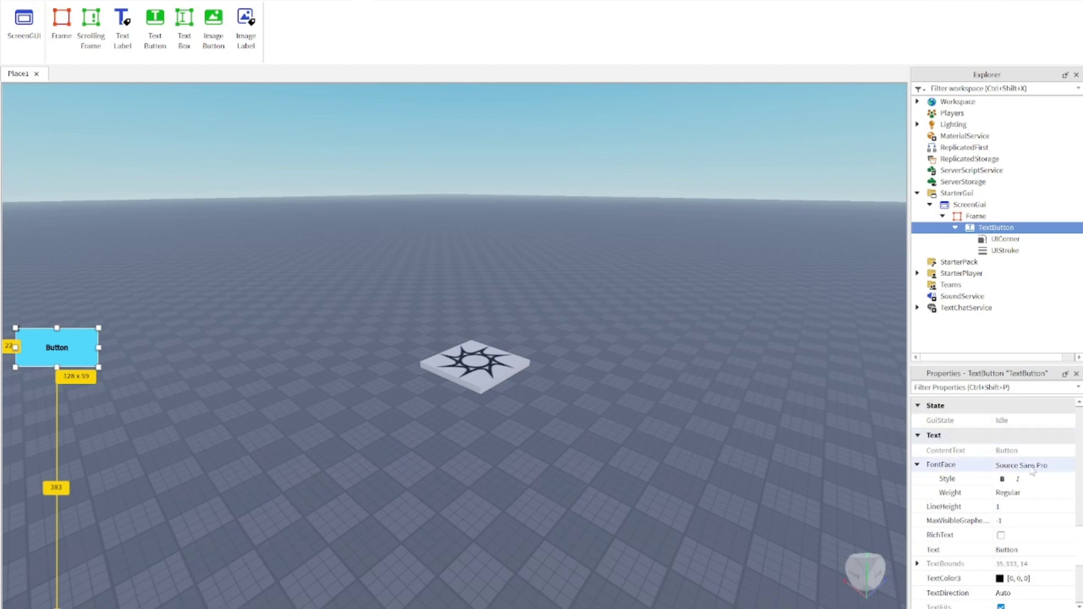
click(1038, 468)
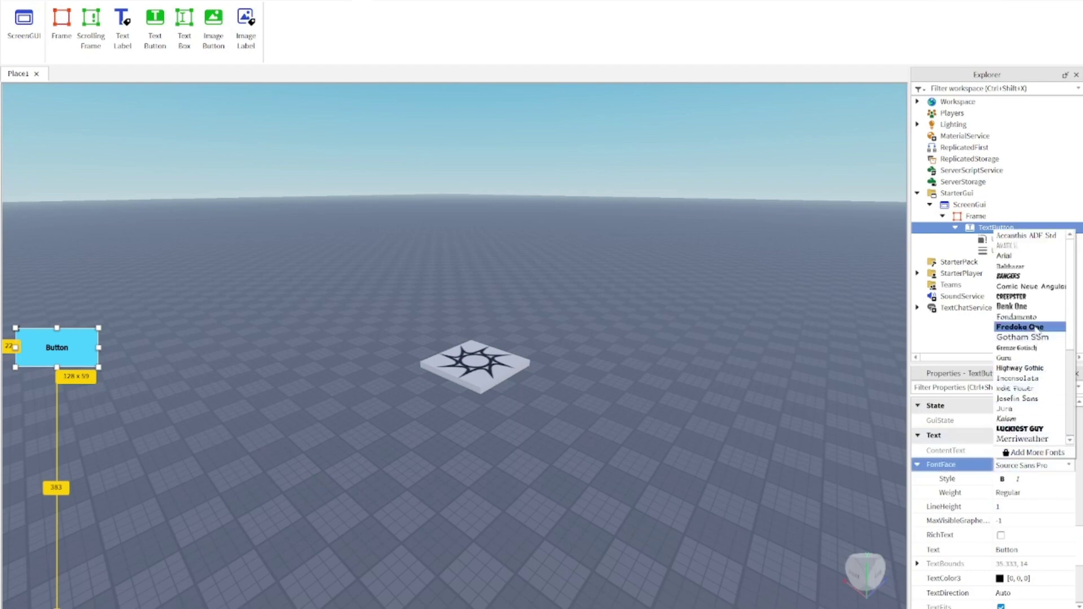
click(1021, 327)
Step: Set the button text to 'Shop' and turn on TextScaled
scroll(1010, 539, down, 1)
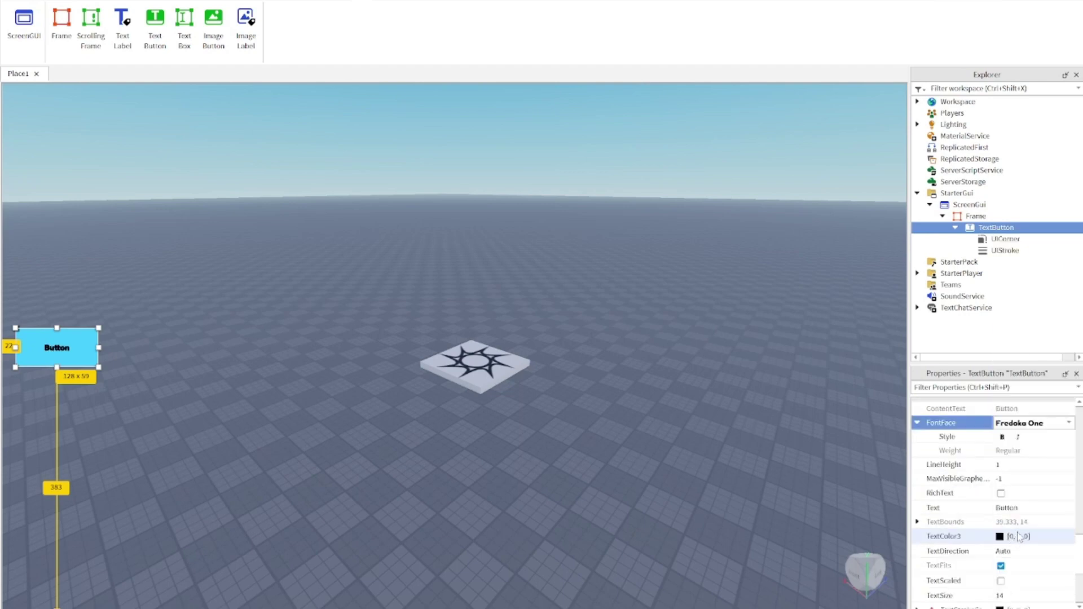
click(1034, 509)
text(S)
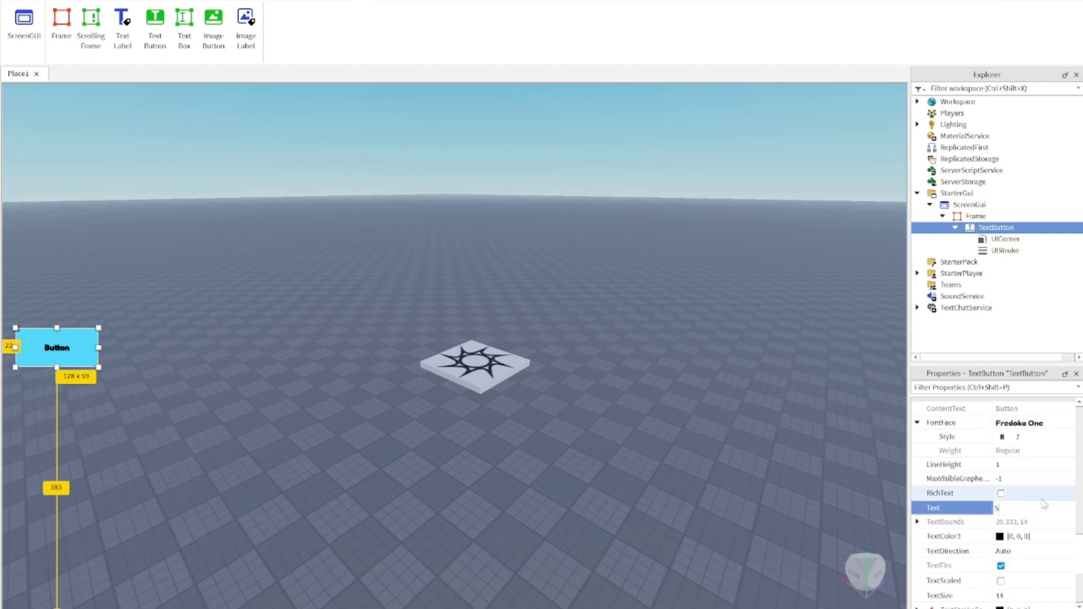
text(hop)
key(Return)
scroll(994, 486, down, 1)
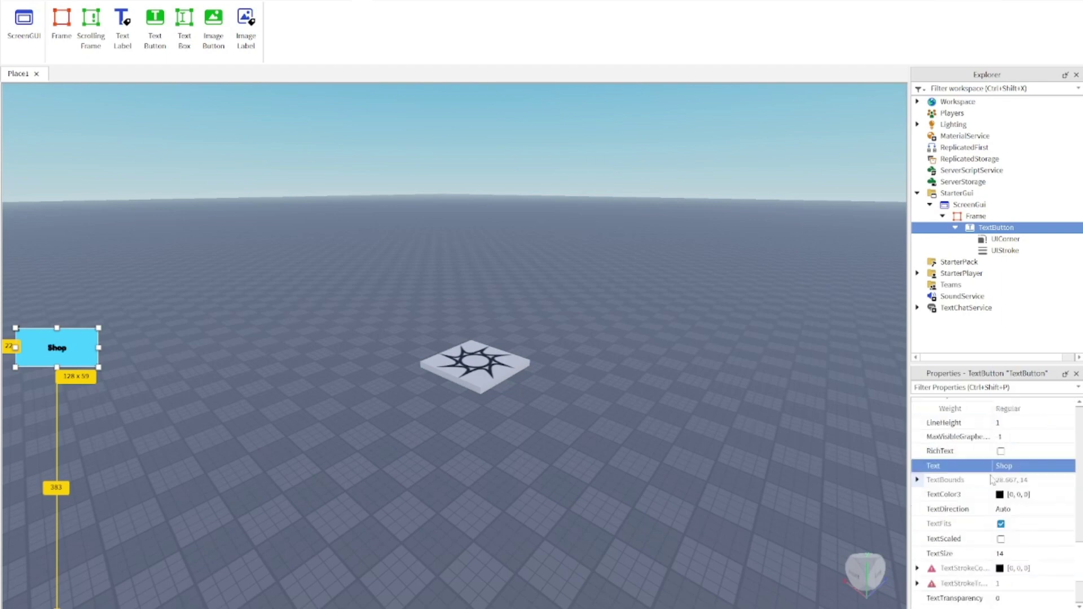
scroll(994, 480, down, 1)
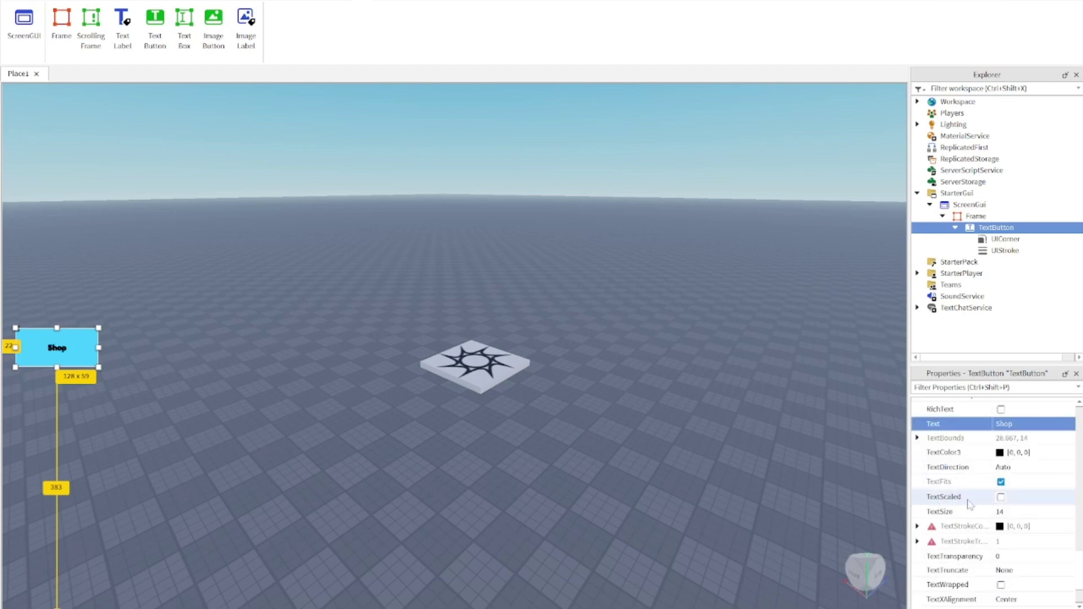
click(1002, 498)
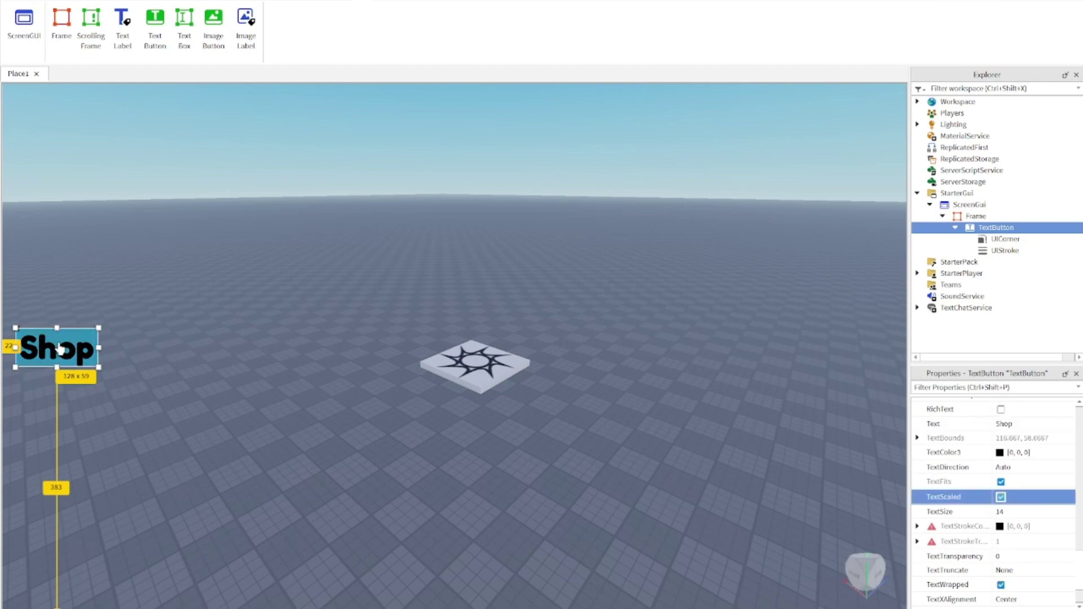
click(409, 350)
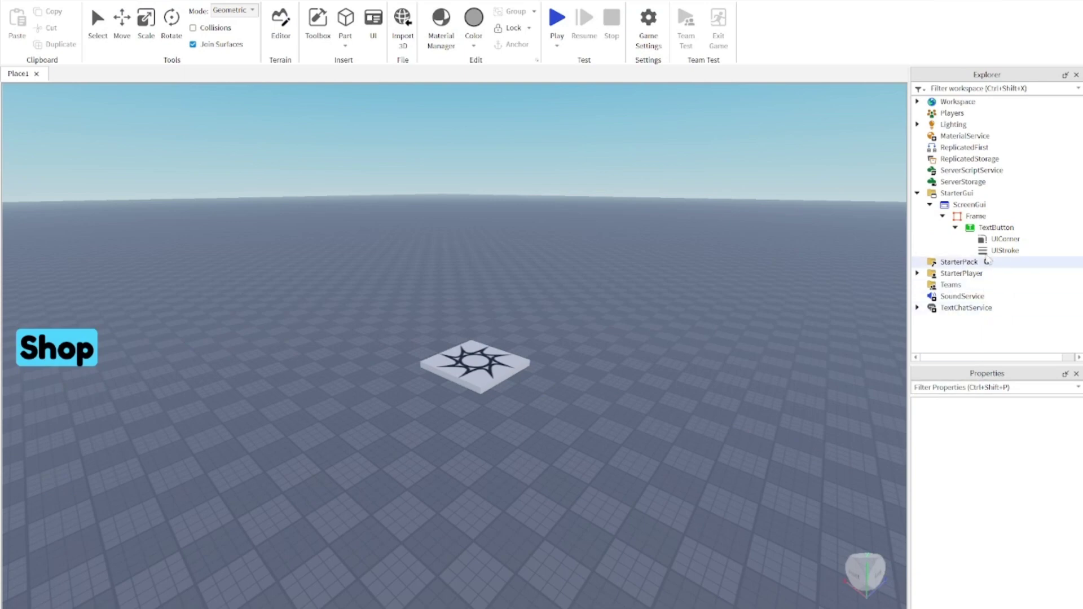
Step: Change the button label to uppercase 'SHOP'
click(993, 228)
scroll(1001, 541, down, 1)
scroll(1000, 541, down, 2)
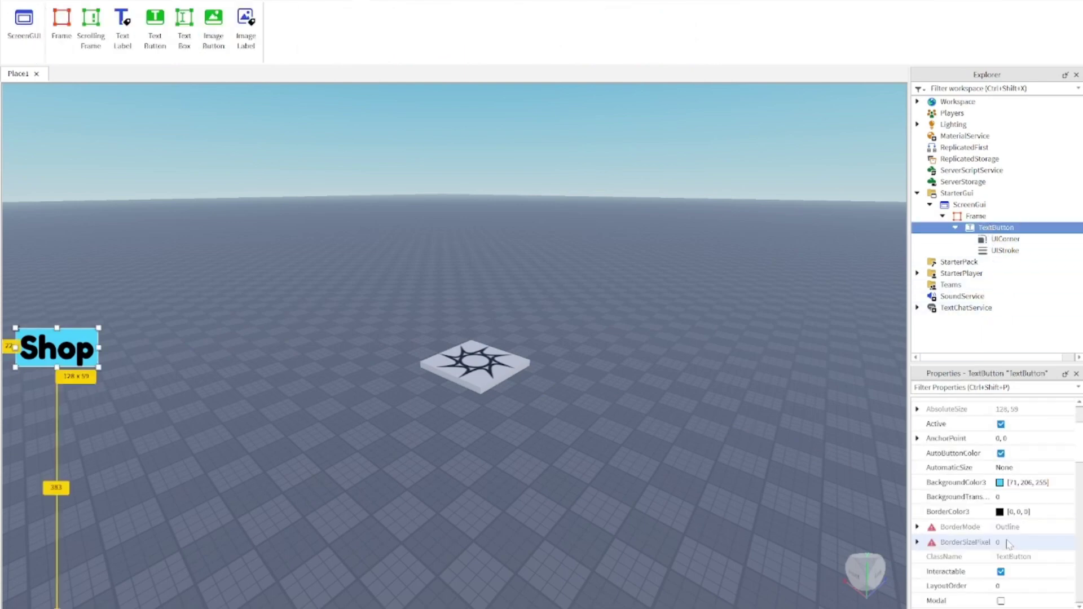
scroll(1010, 543, up, 1)
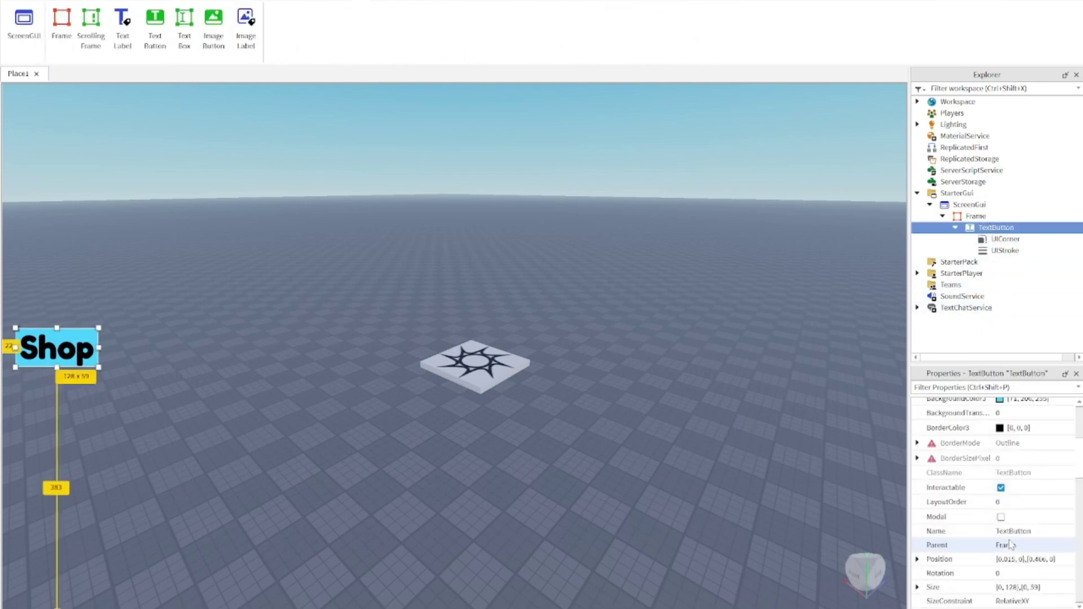
scroll(1031, 543, up, 2)
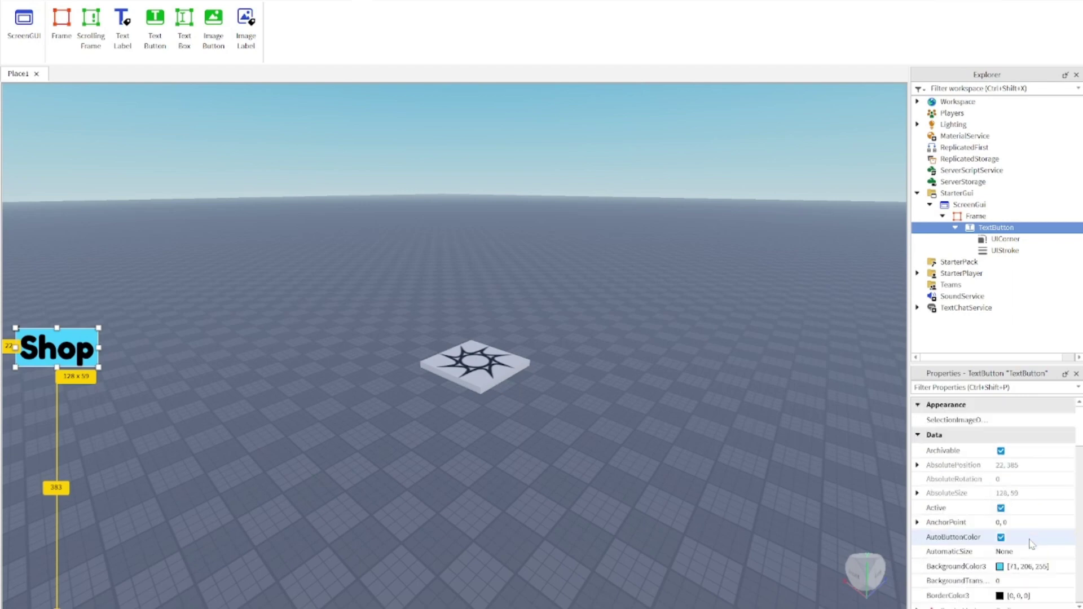
scroll(1031, 543, down, 8)
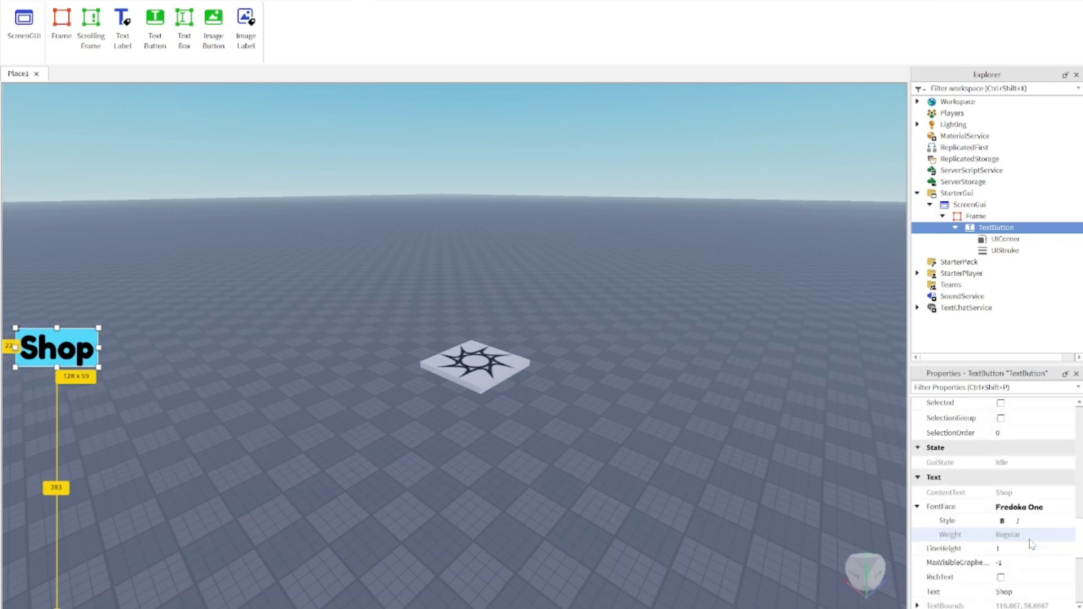
scroll(1031, 543, down, 2)
click(1031, 511)
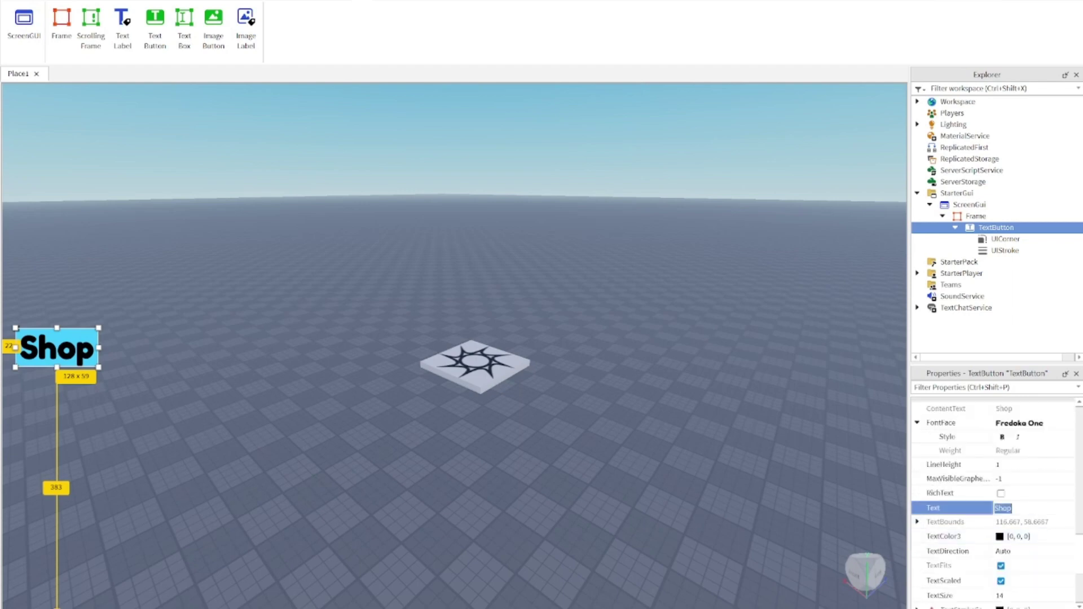
text(SHOP)
key(Return)
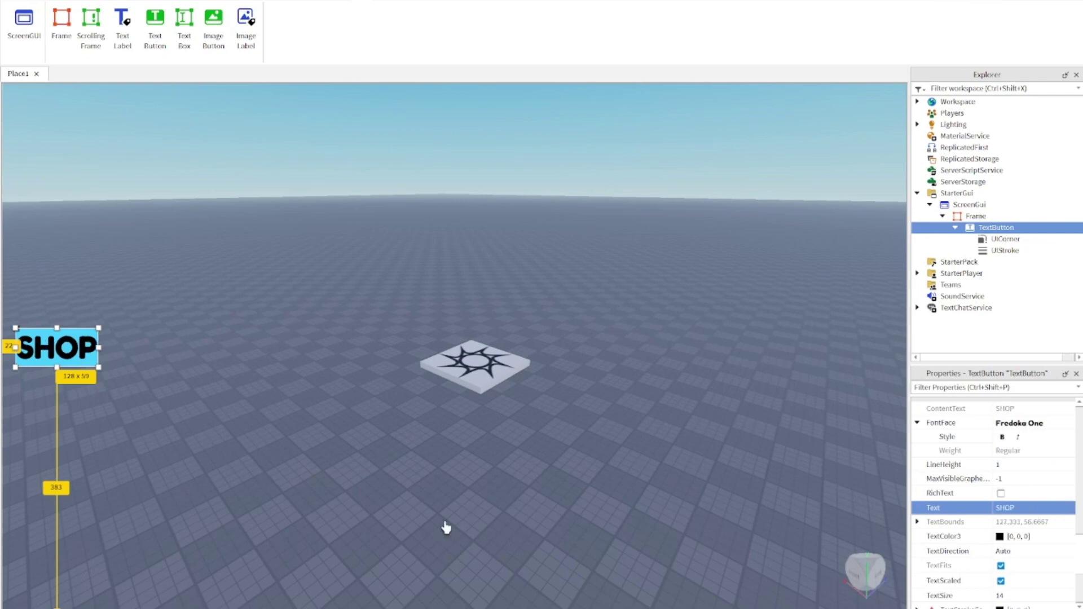
click(446, 528)
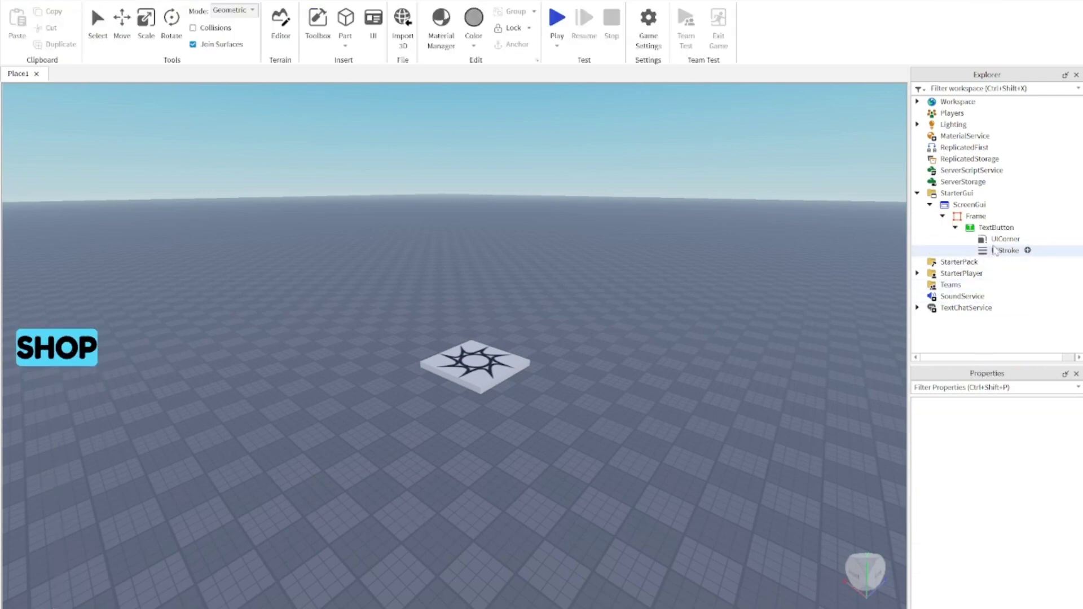
click(997, 227)
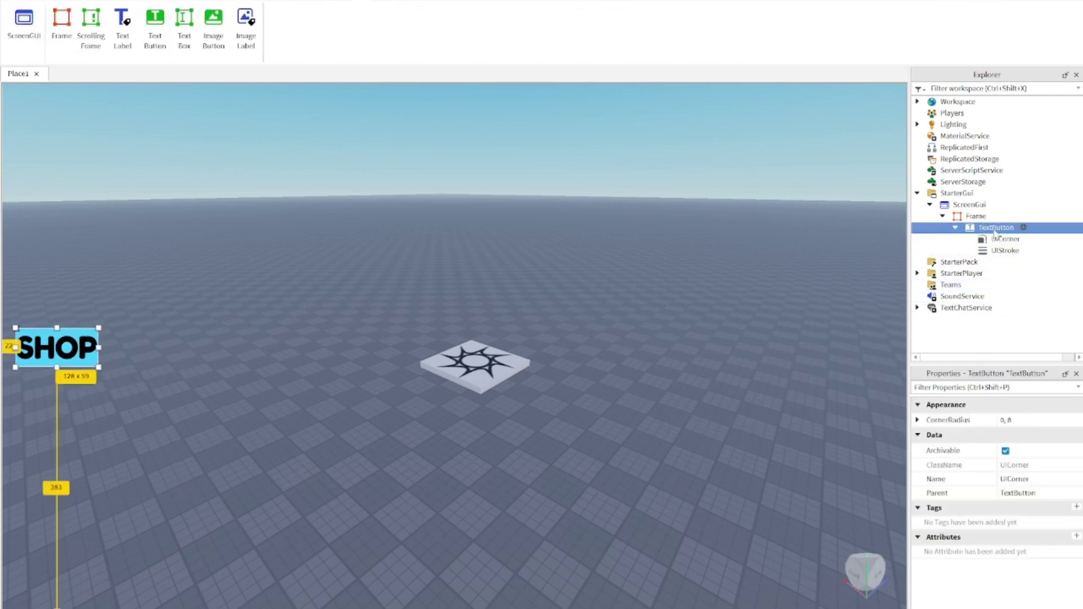
Step: Drag the SHOP button's corner handle to make it slightly larger
click(87, 369)
click(996, 227)
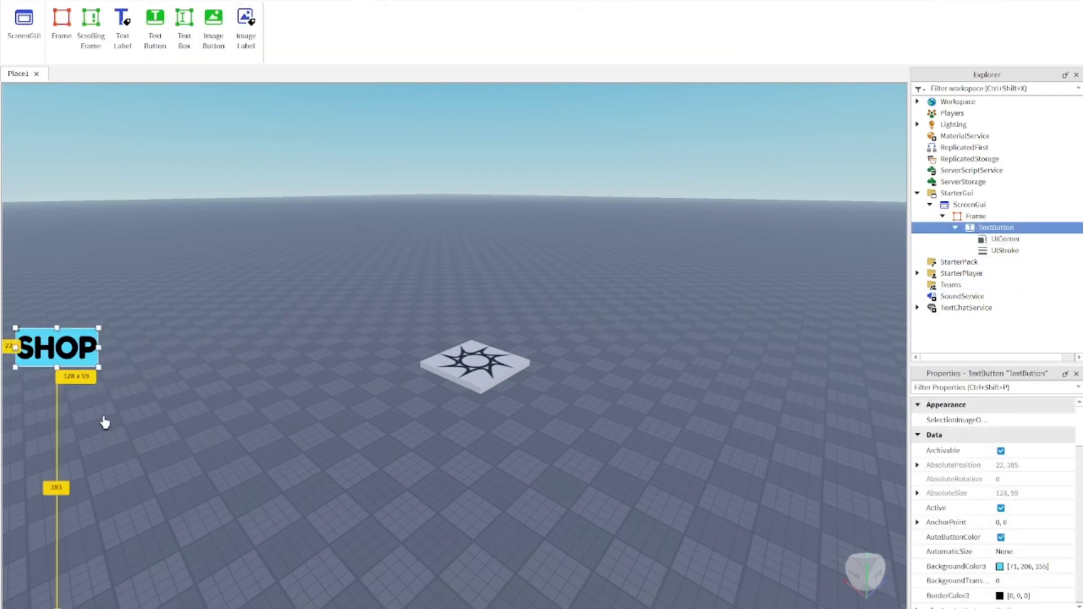
drag(99, 368, 103, 370)
click(194, 392)
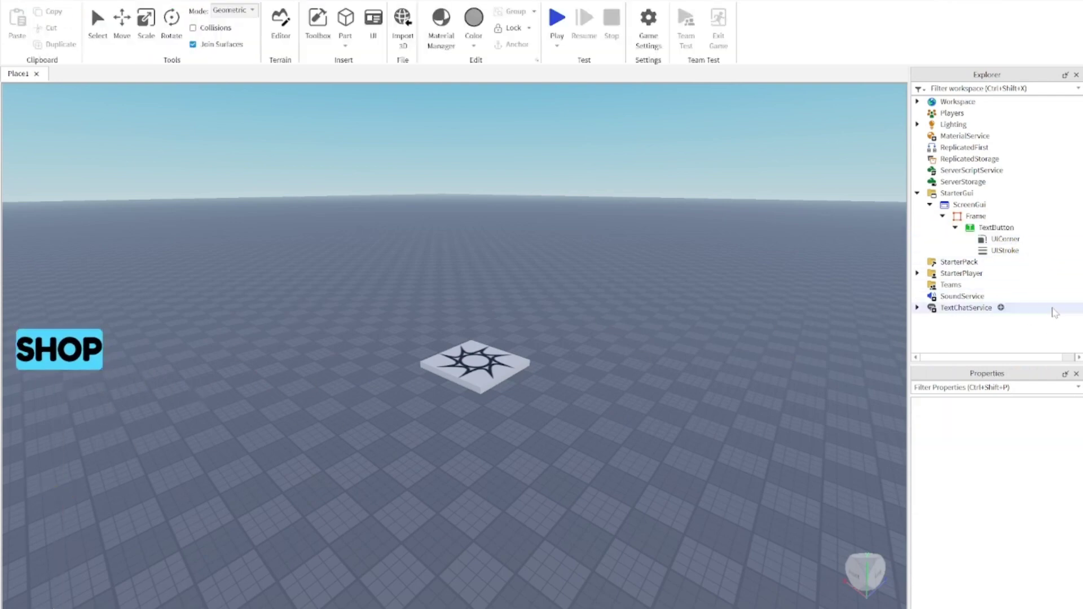
Step: Set the SHOP label's TextColor3 to white (255, 255, 255)
click(998, 228)
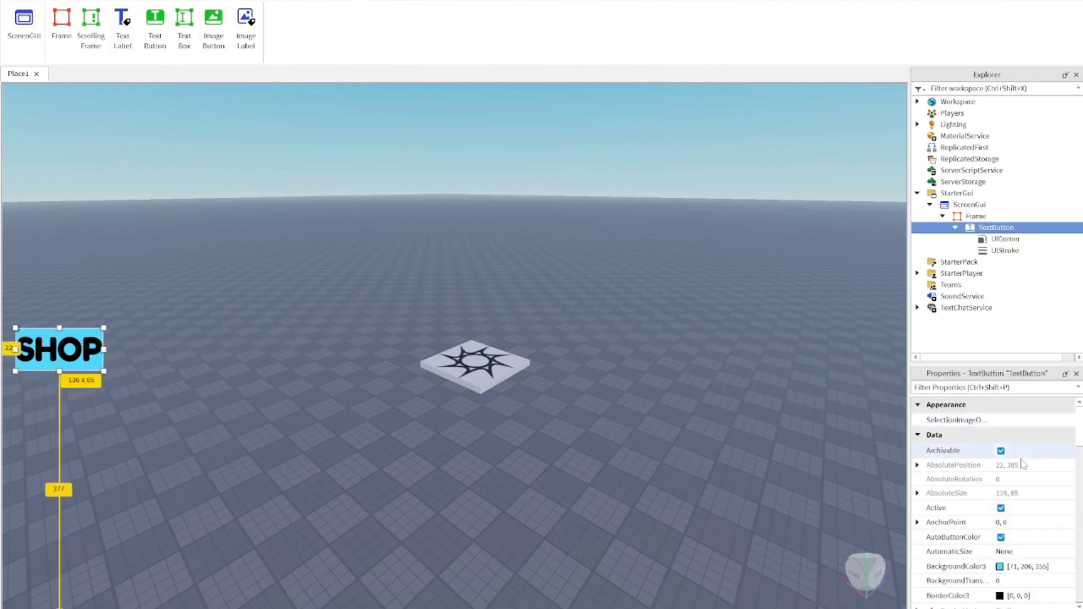
scroll(1013, 525, down, 15)
scroll(1013, 524, down, 5)
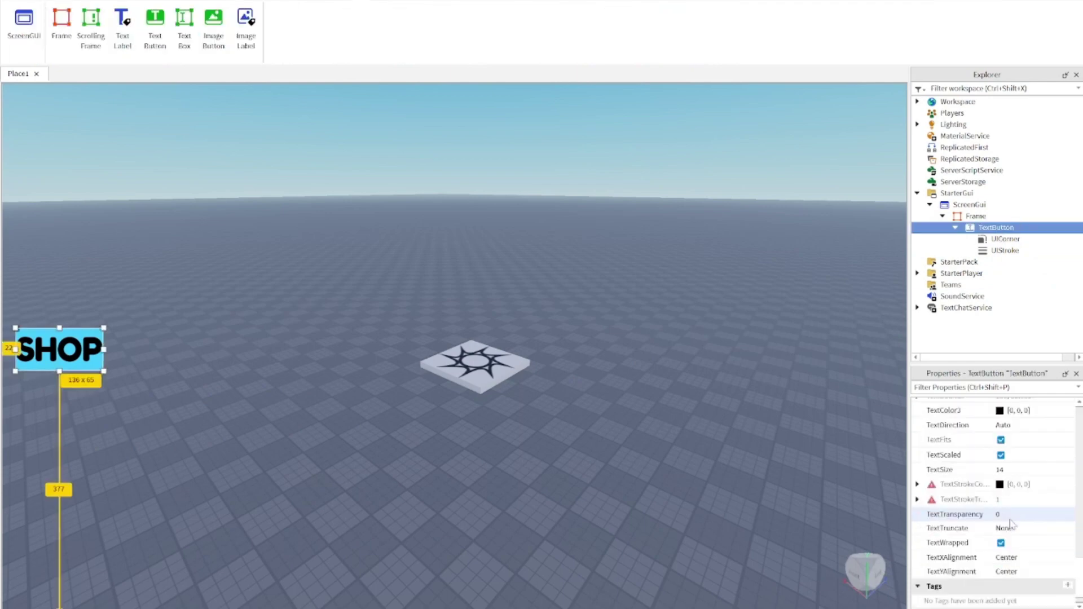
scroll(1013, 523, up, 3)
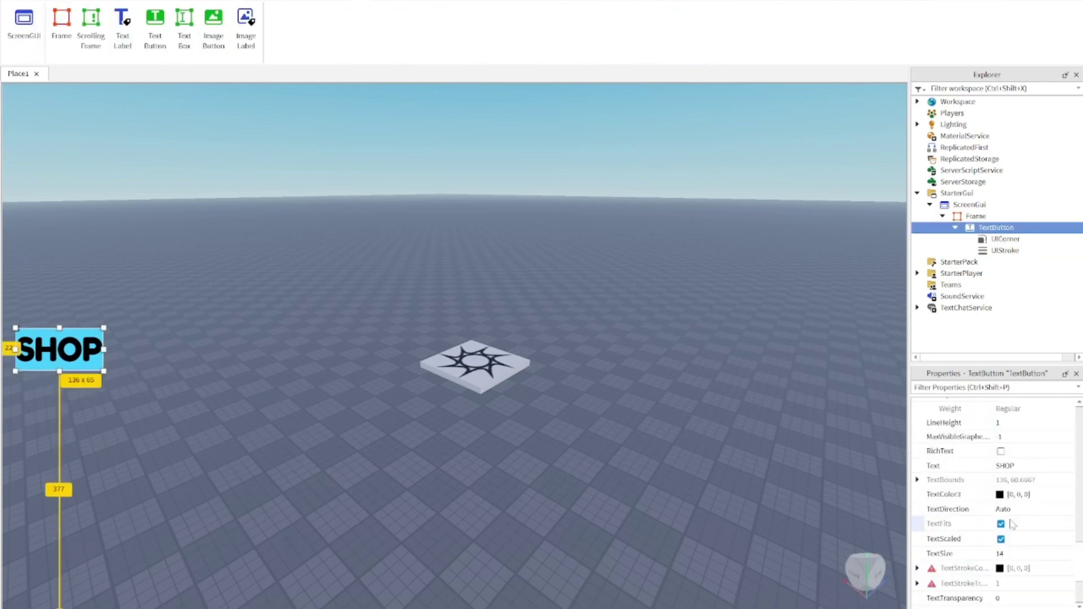
click(1000, 495)
drag(687, 276, 689, 201)
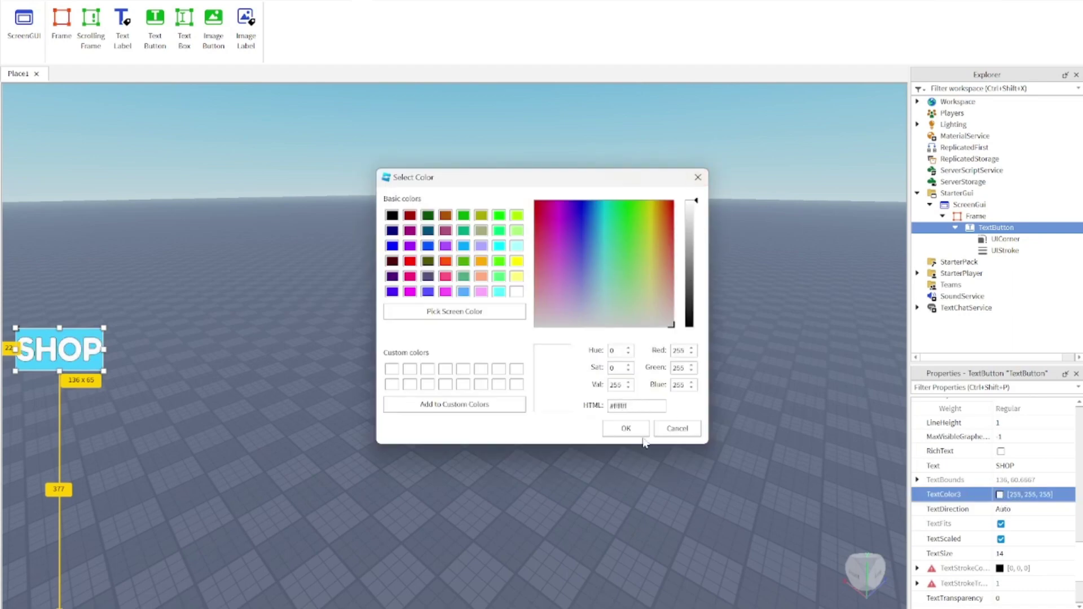
click(626, 429)
scroll(1024, 553, down, 3)
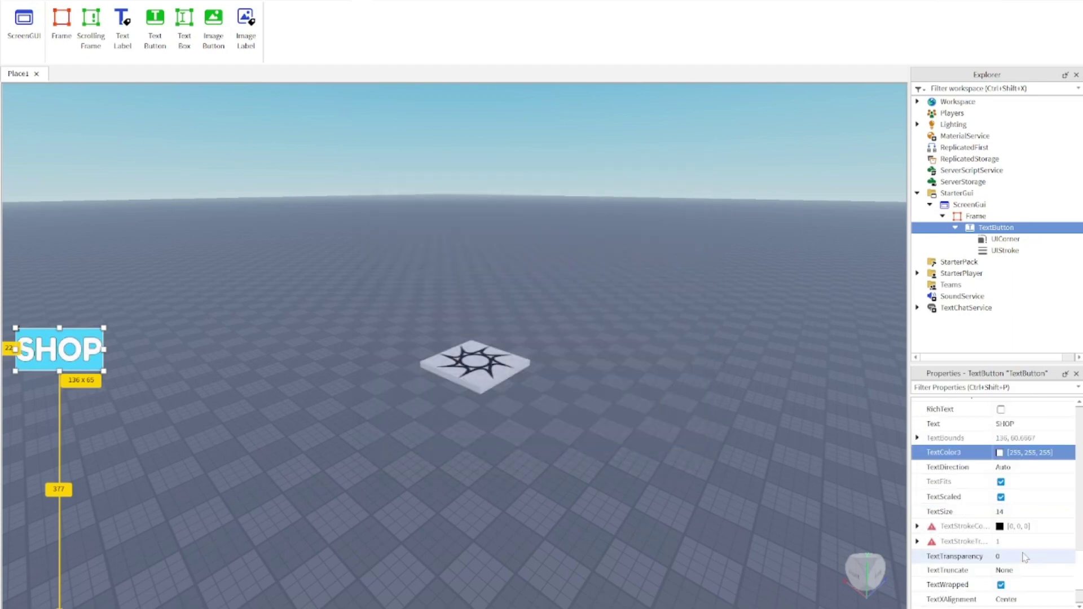
click(1024, 558)
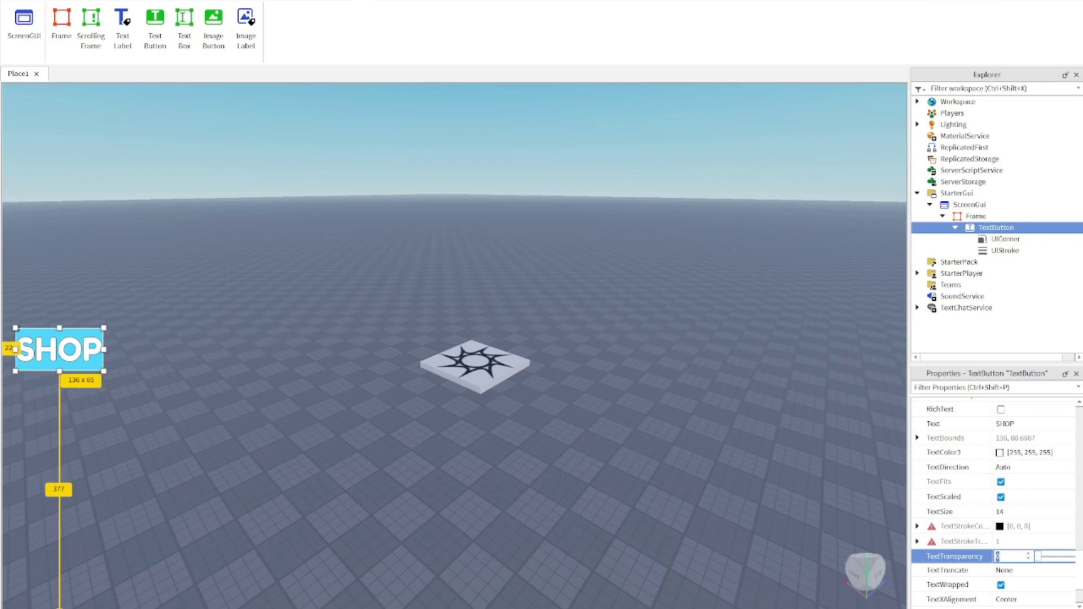
click(849, 544)
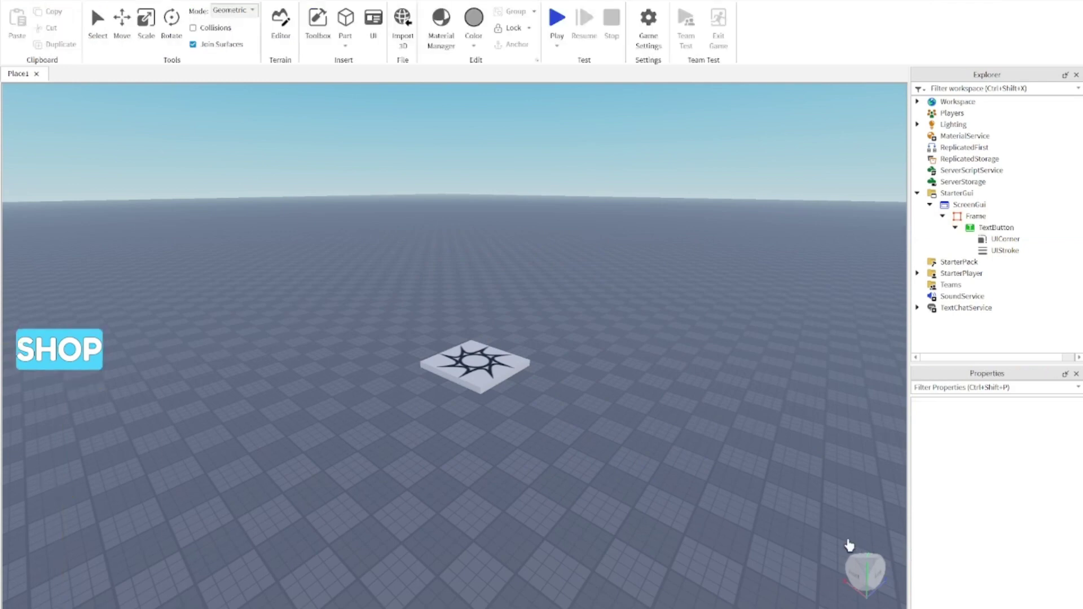
Step: Collapse the Frame's children in the Explorer hierarchy
click(996, 227)
click(644, 455)
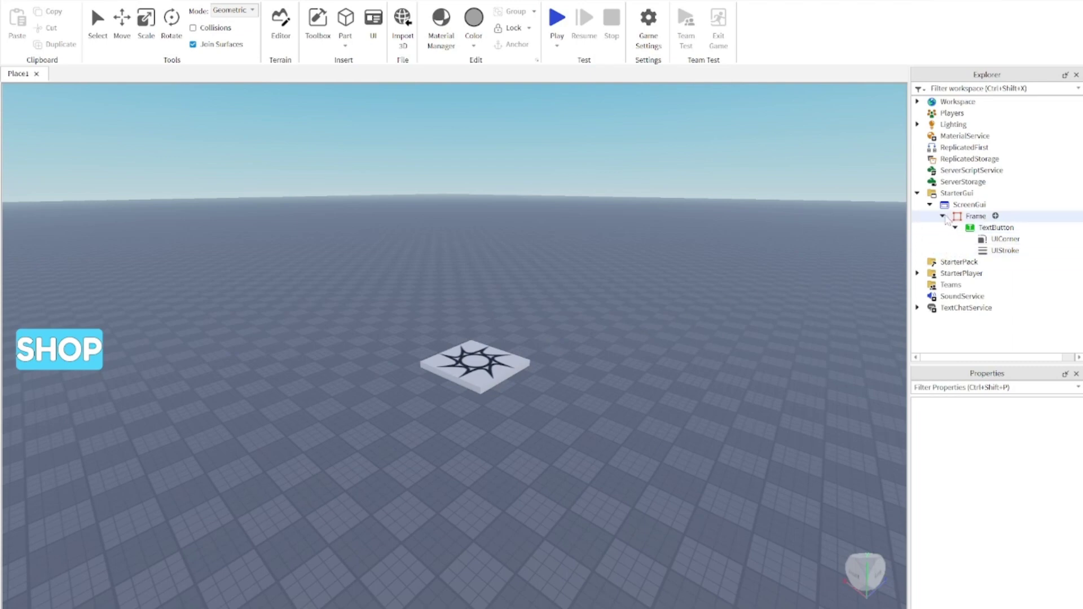
click(943, 216)
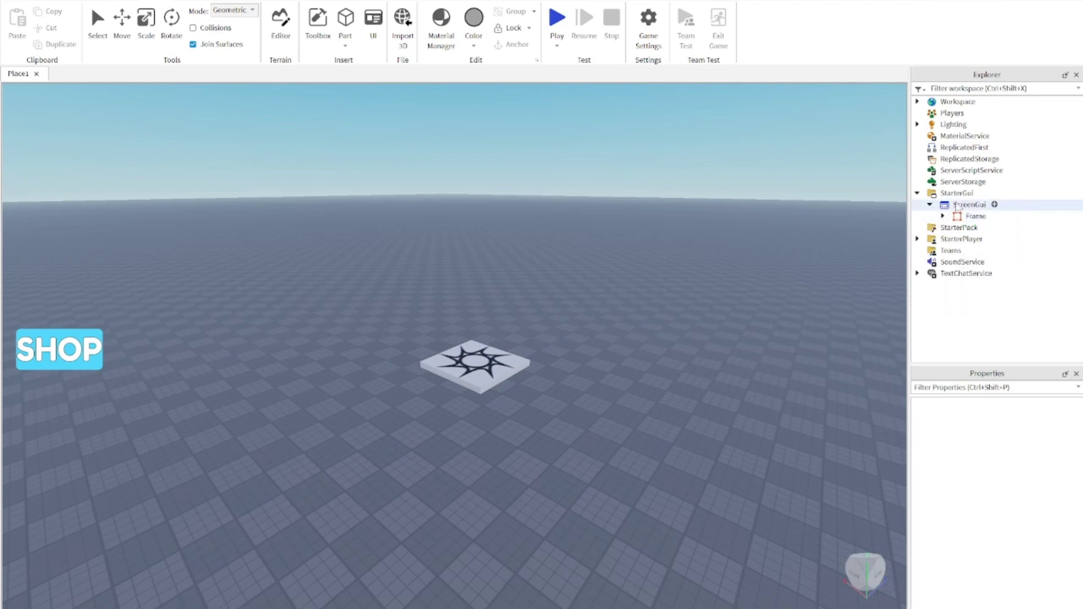
Step: Insert a second blank Frame into the ScreenGui
click(995, 205)
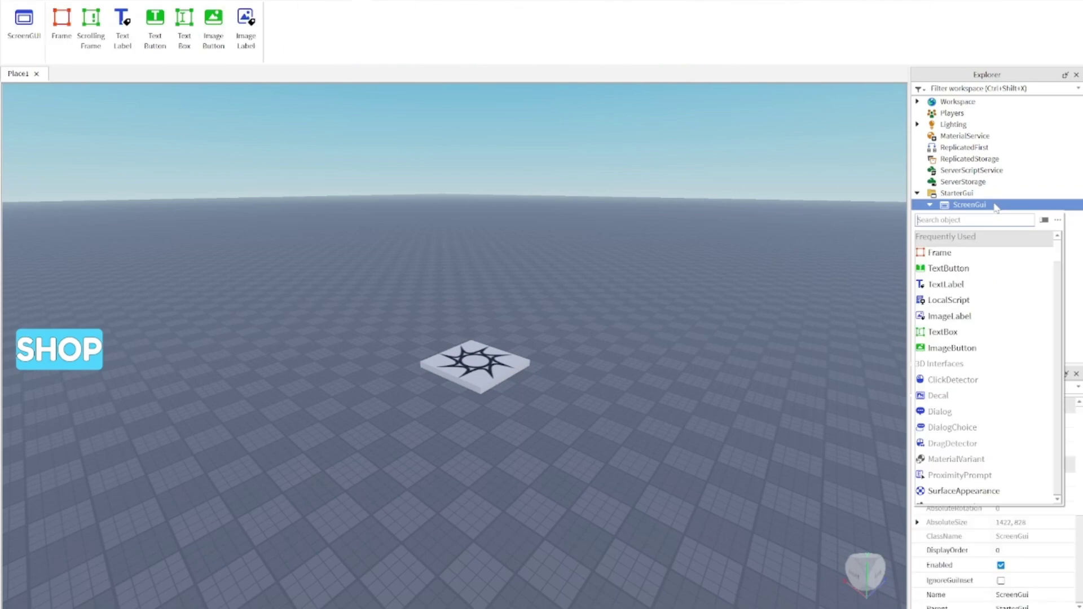
click(939, 253)
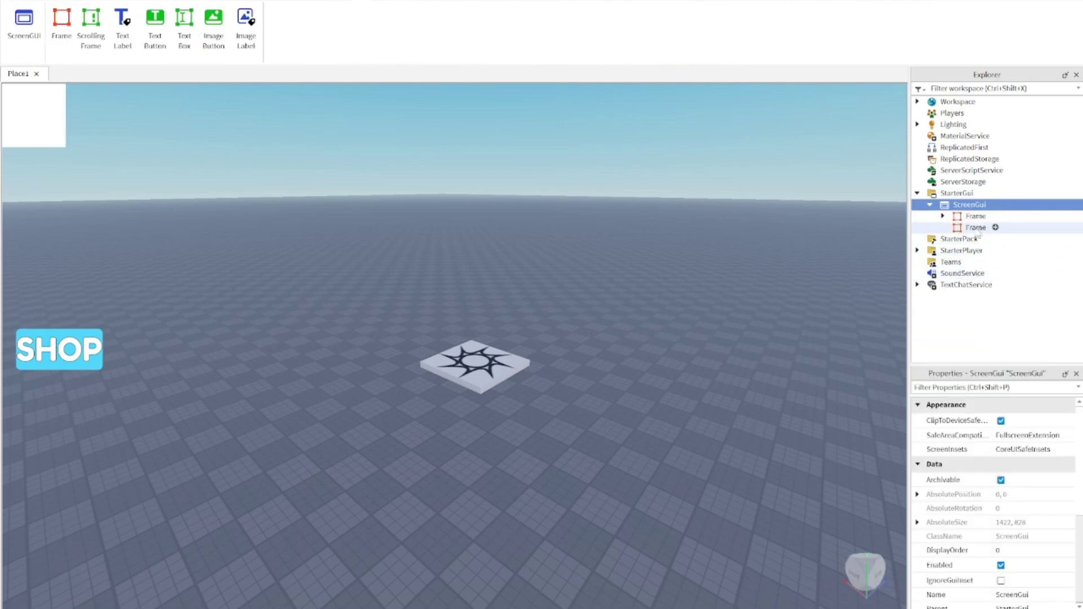
click(976, 228)
click(976, 216)
click(943, 216)
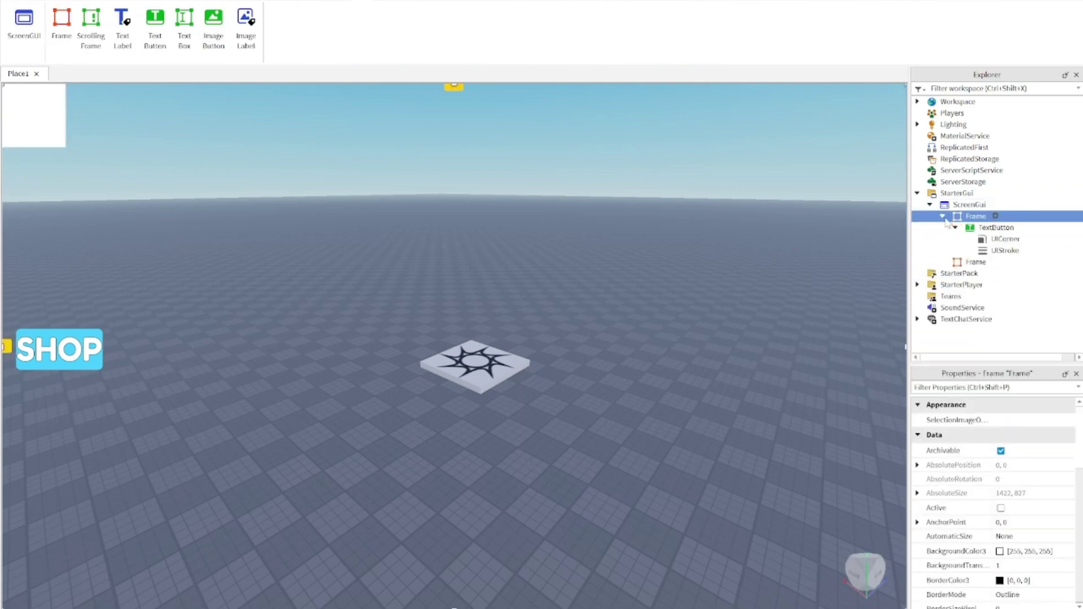
click(943, 216)
click(943, 217)
Step: Rename the frame holding the SHOP button to 'MainFrame'
double_click(976, 217)
text(MainFrame)
key(Escape)
click(784, 257)
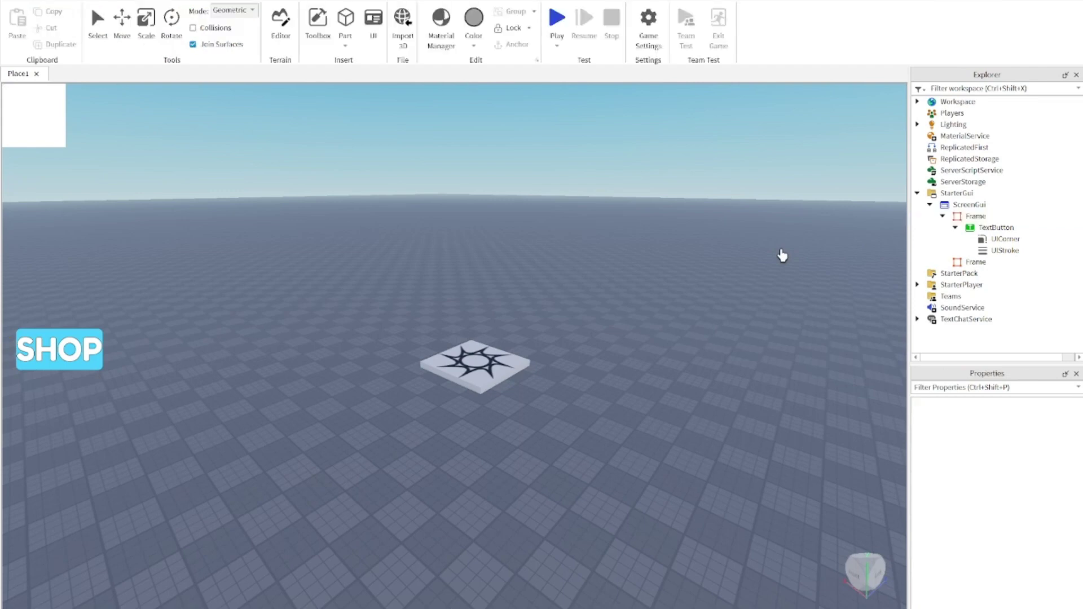
click(975, 221)
double_click(977, 217)
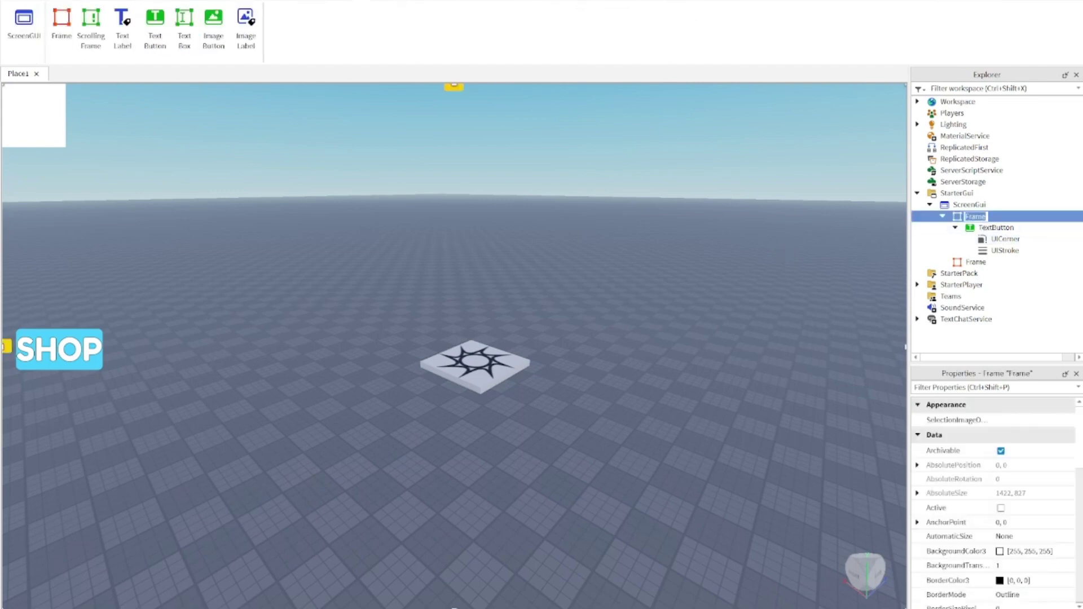
text(MainFrame)
key(Return)
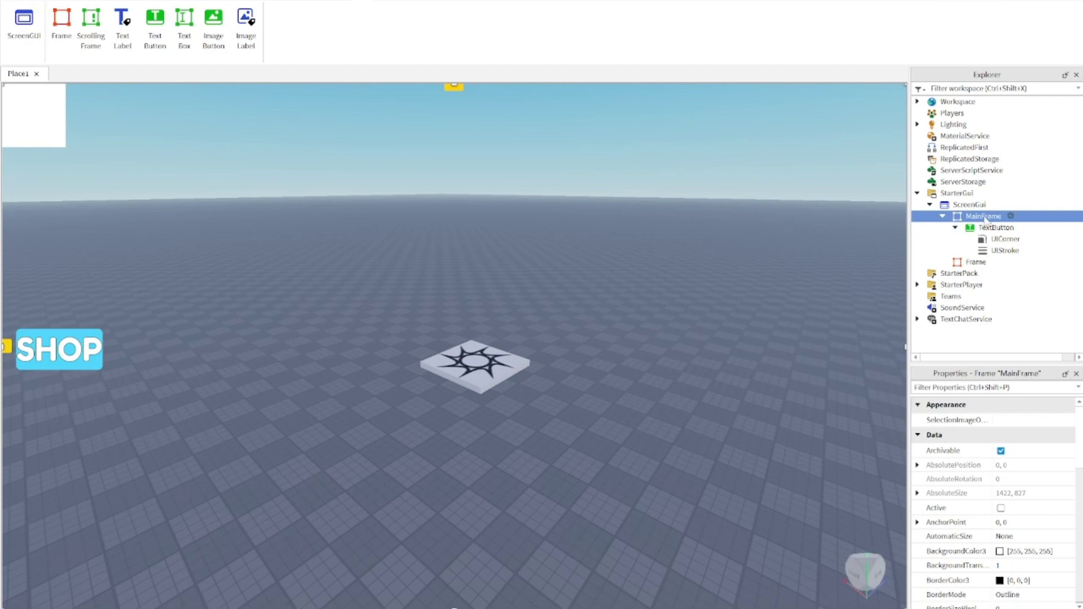
right_click(965, 219)
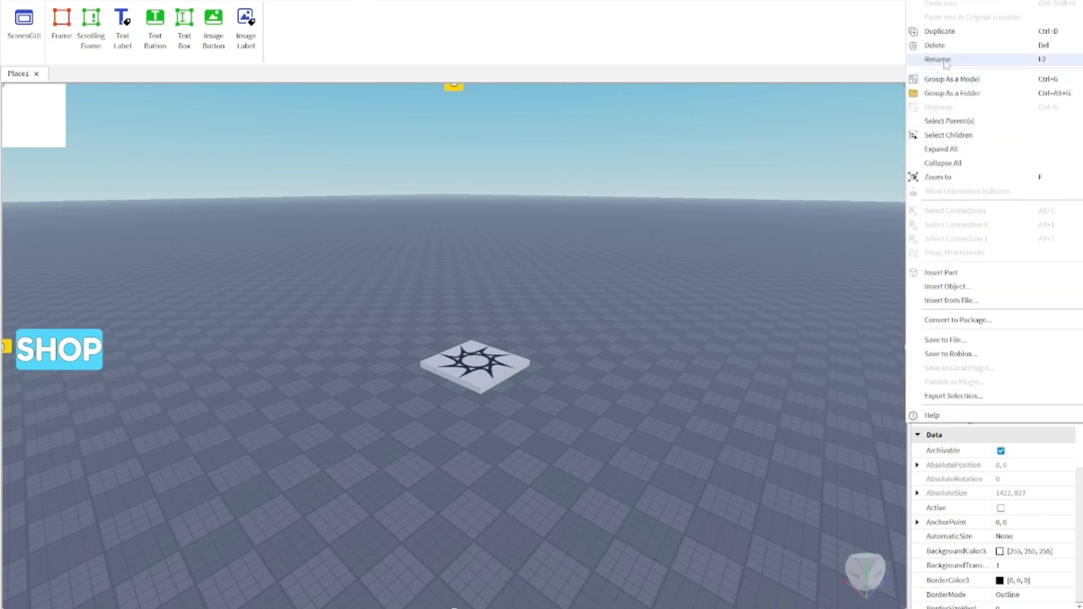
click(961, 61)
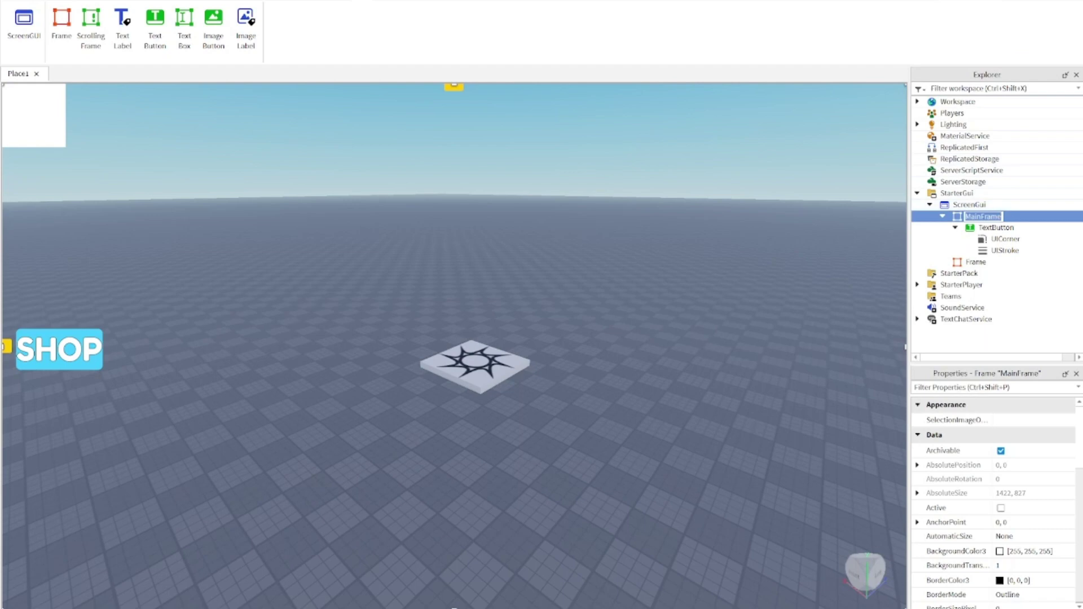
click(701, 212)
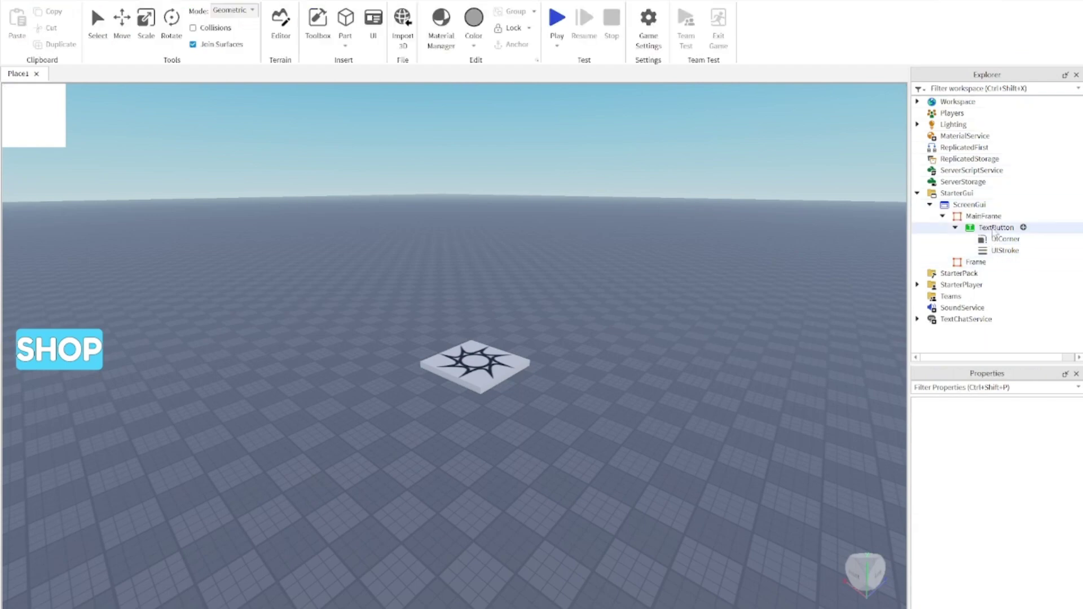
Step: Move the new blank Frame to screen centre and resize it to about 685 x 614
click(943, 216)
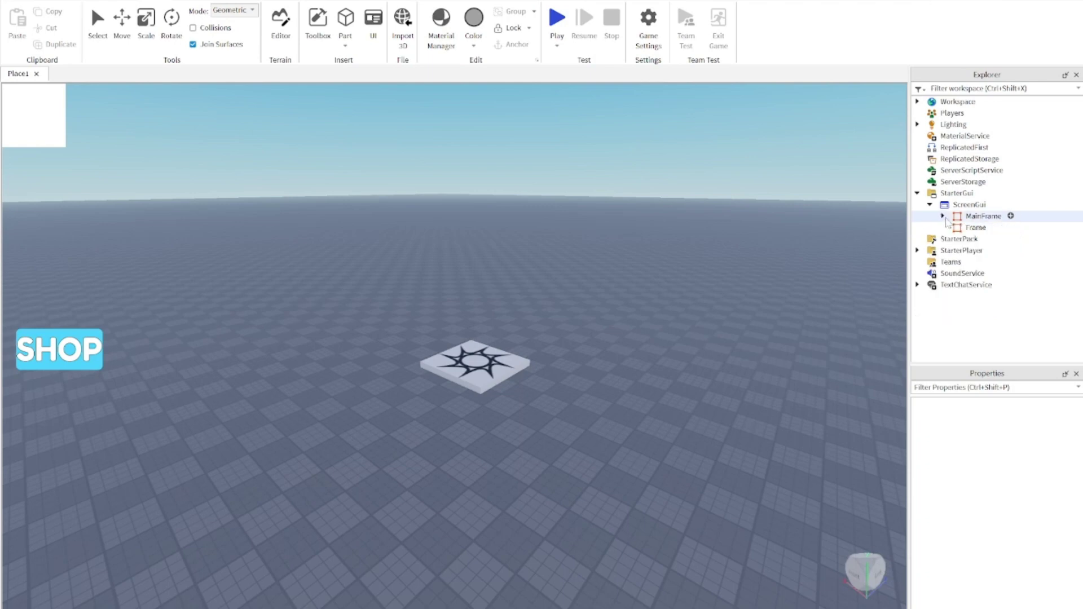
click(966, 228)
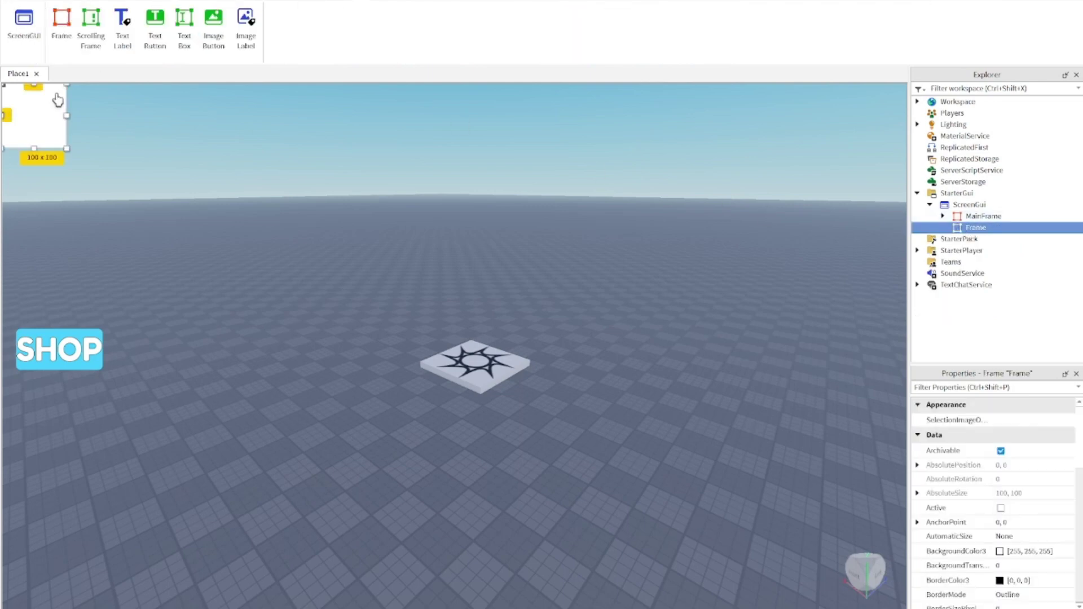
drag(57, 100, 524, 299)
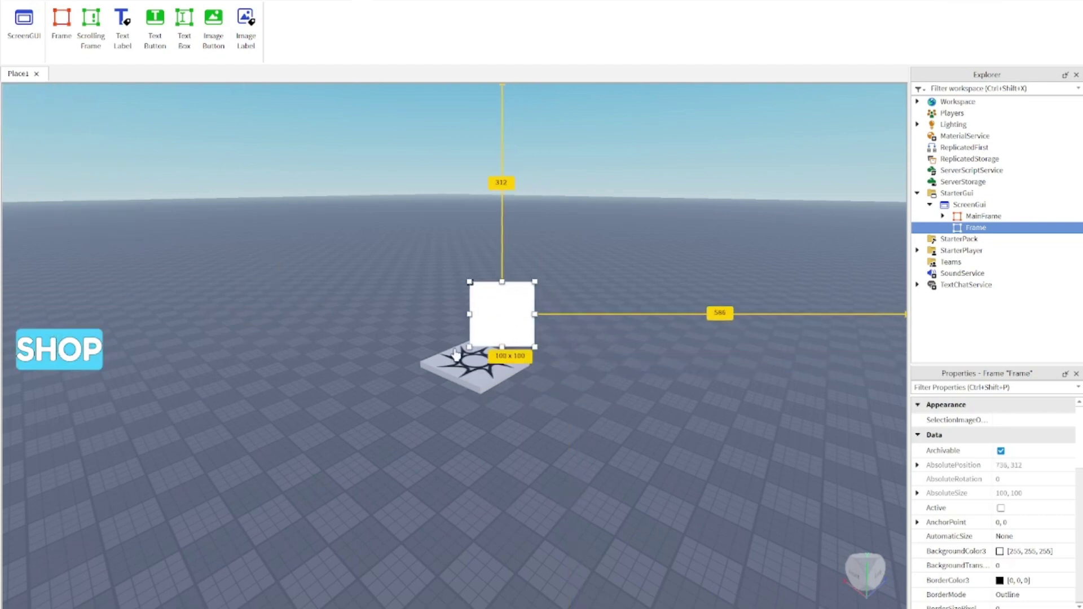
drag(469, 347, 301, 550)
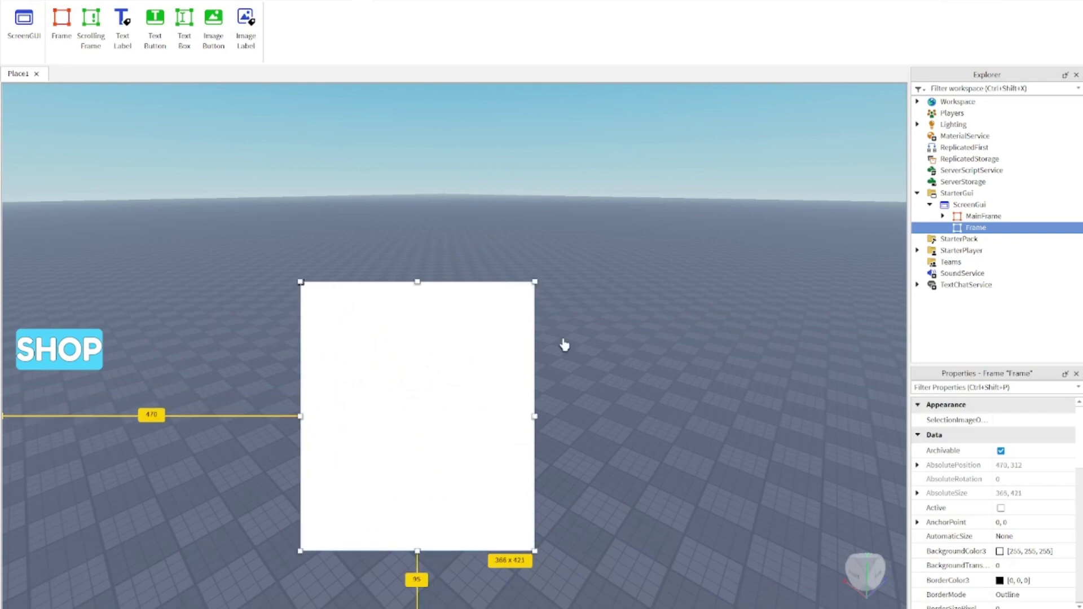
click(608, 205)
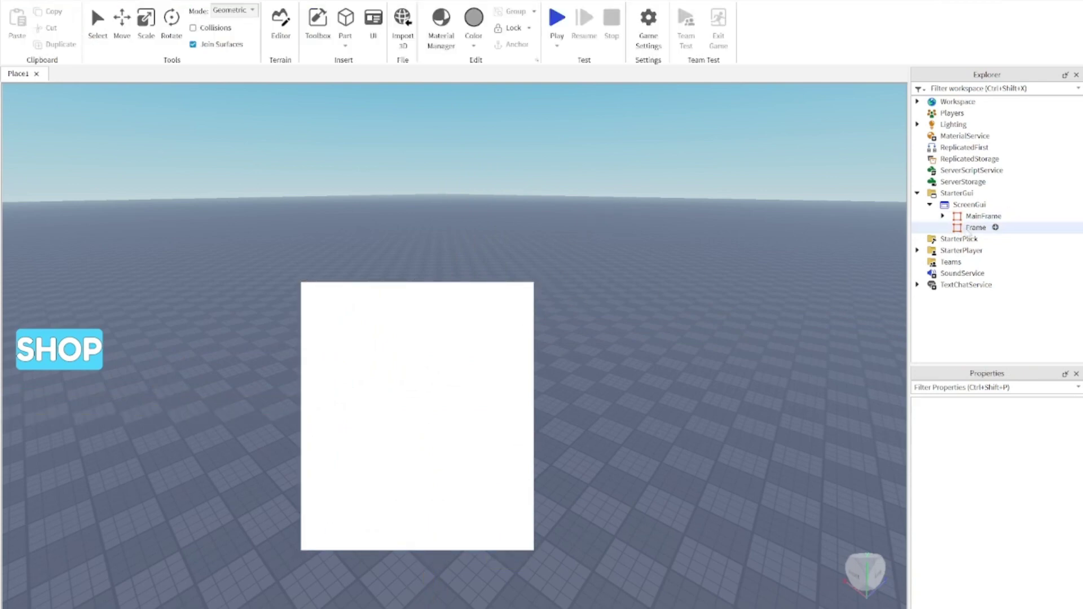
click(976, 227)
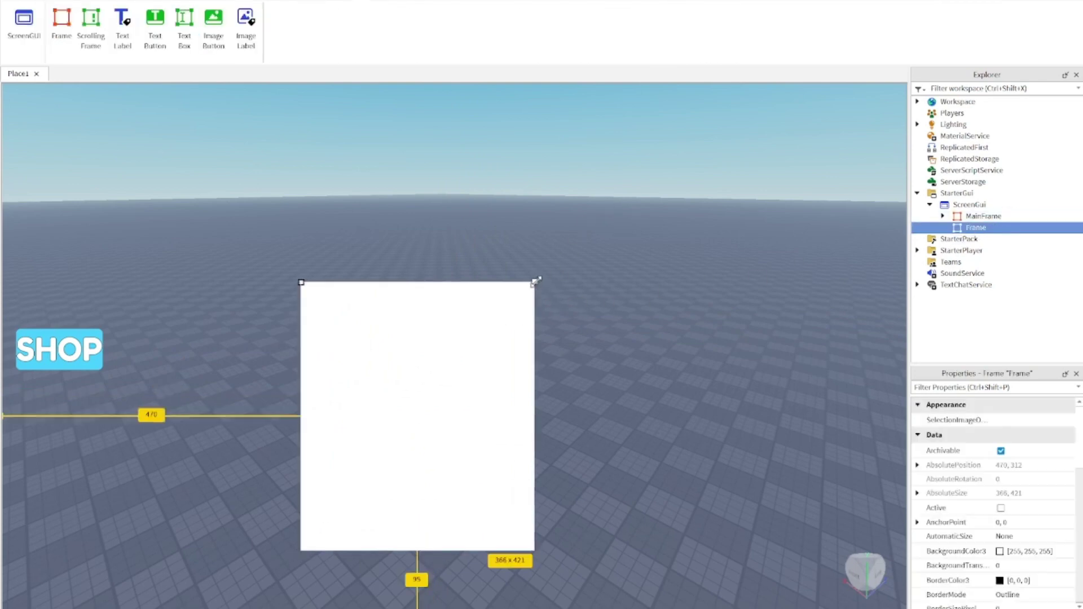
drag(535, 281, 725, 160)
drag(297, 362, 288, 356)
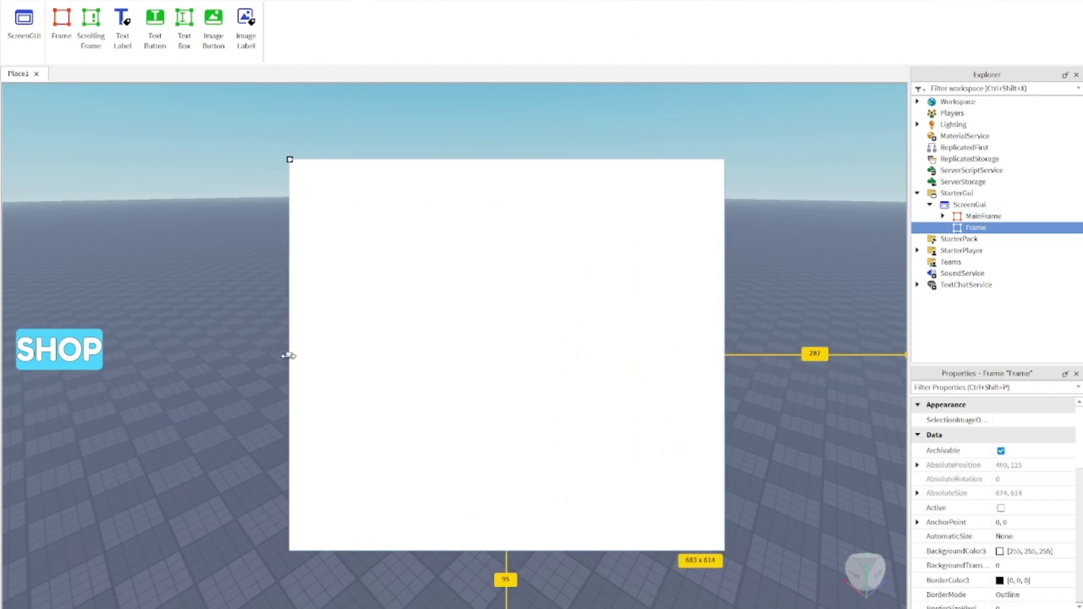
drag(442, 358, 444, 350)
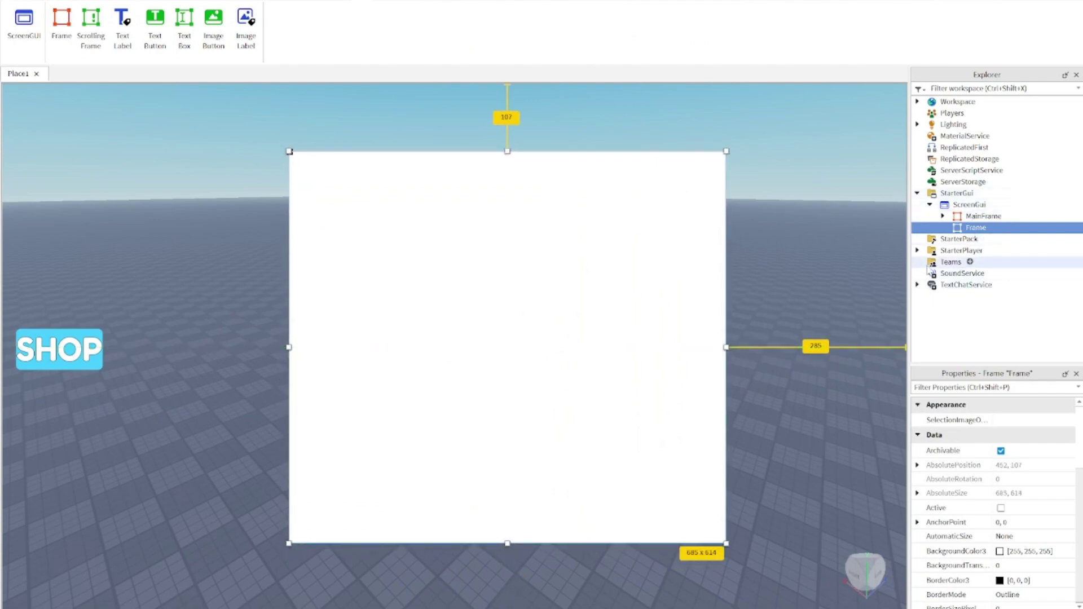
Step: Rename the large blank Frame to 'ShopFrame'
double_click(982, 228)
text(ShopFrame)
key(Return)
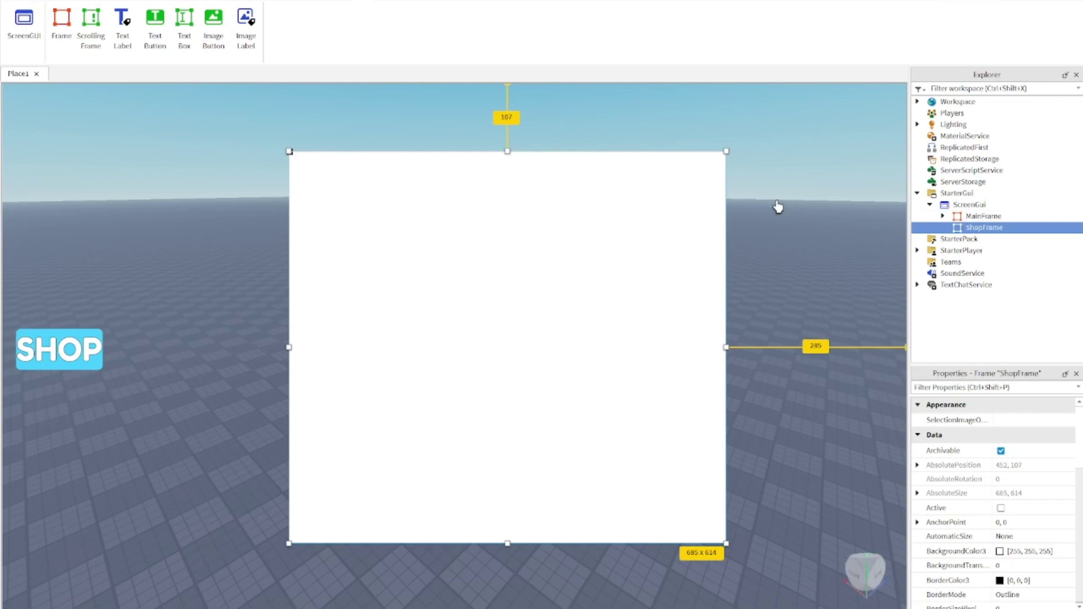
click(1013, 227)
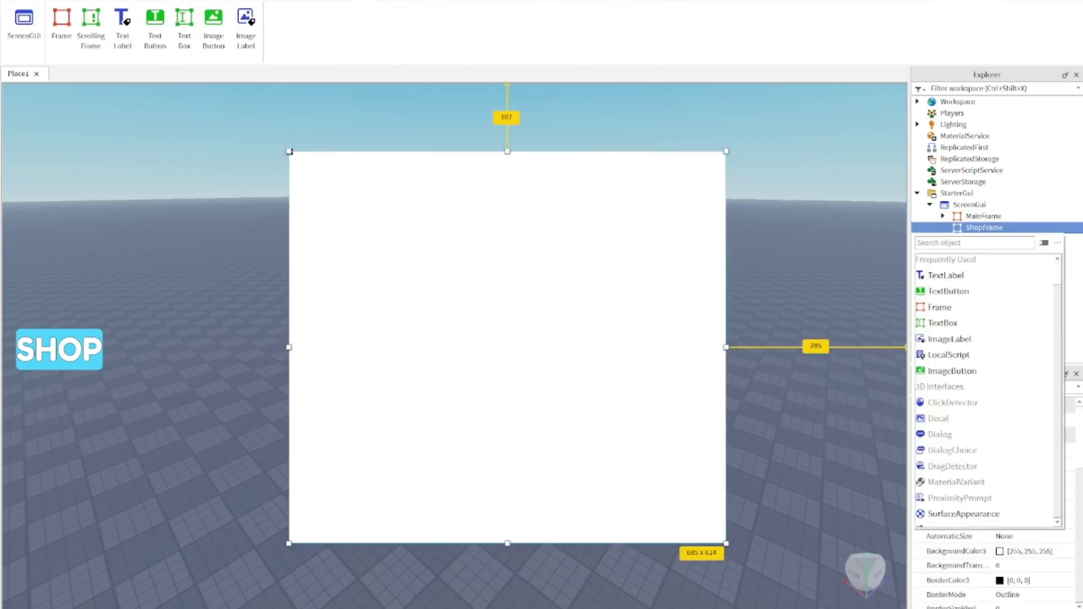
Step: Add a UICorner and a UIStroke with thickness 2 to ShopFrame
text(UIc)
click(977, 261)
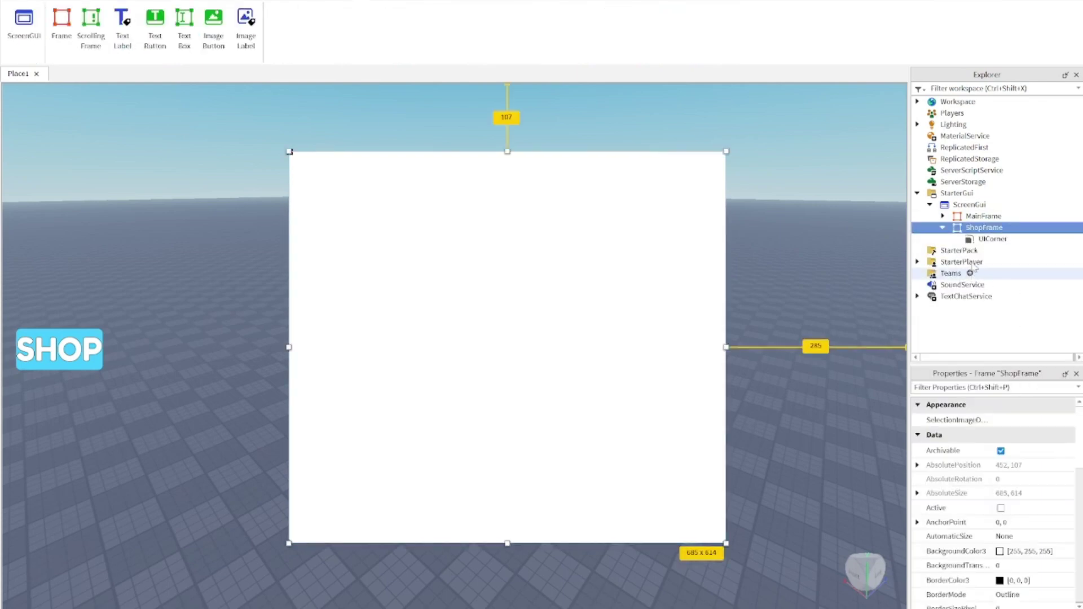
click(1012, 227)
text(UIS)
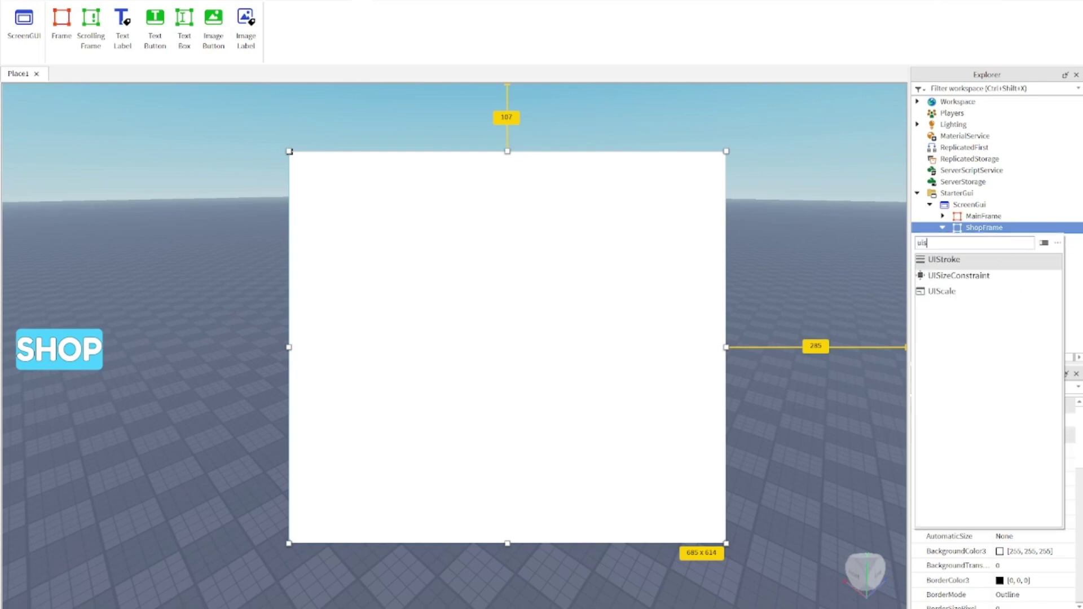
click(992, 259)
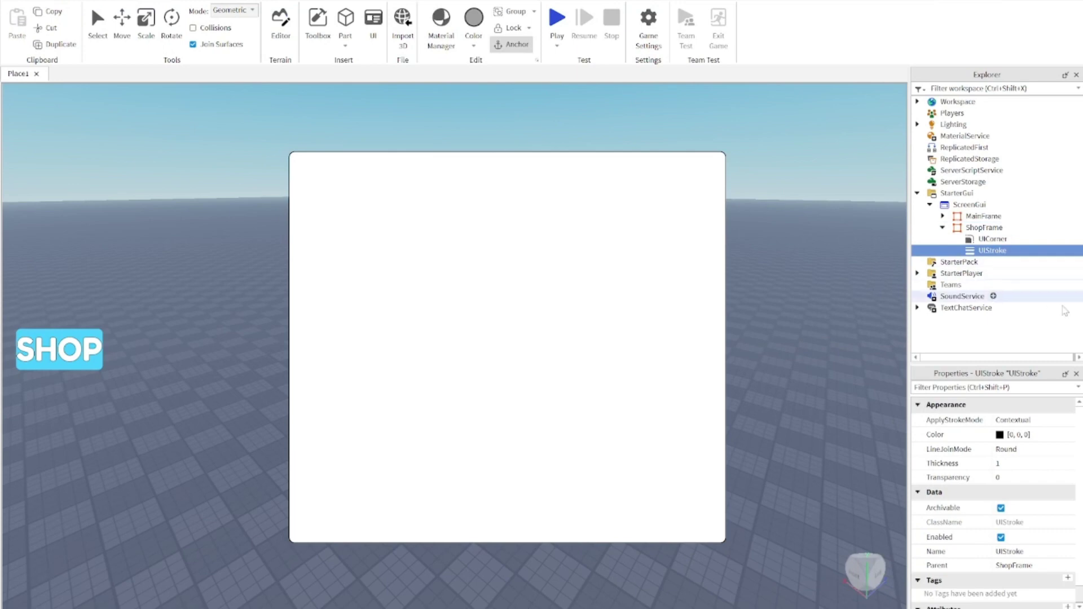
click(1043, 466)
text(2)
key(Return)
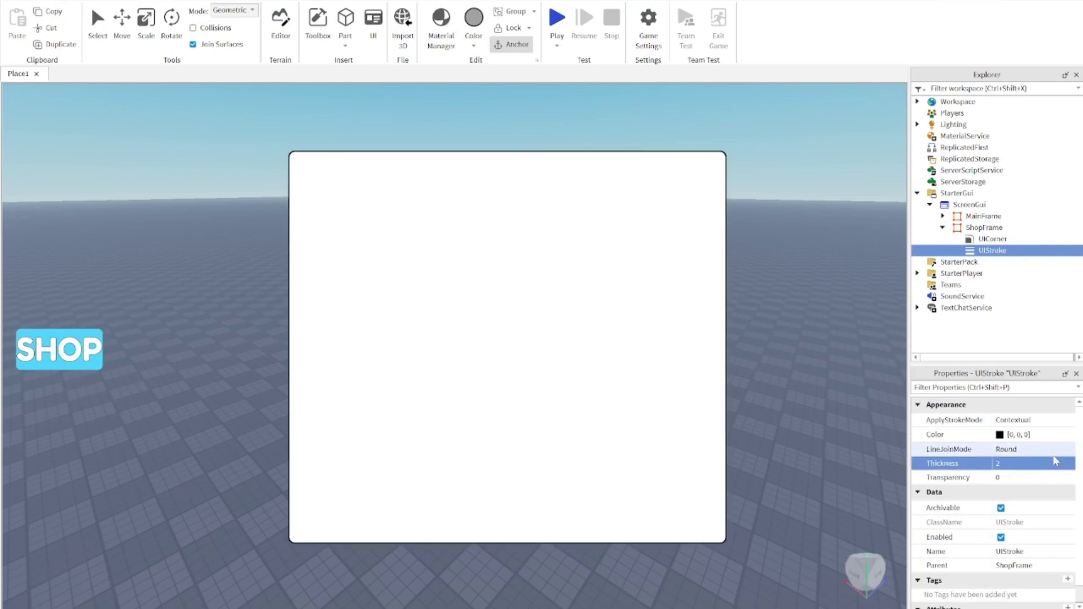
Step: Set ShopFrame's BackgroundColor3 to light blue [115, 206, 255]
click(652, 169)
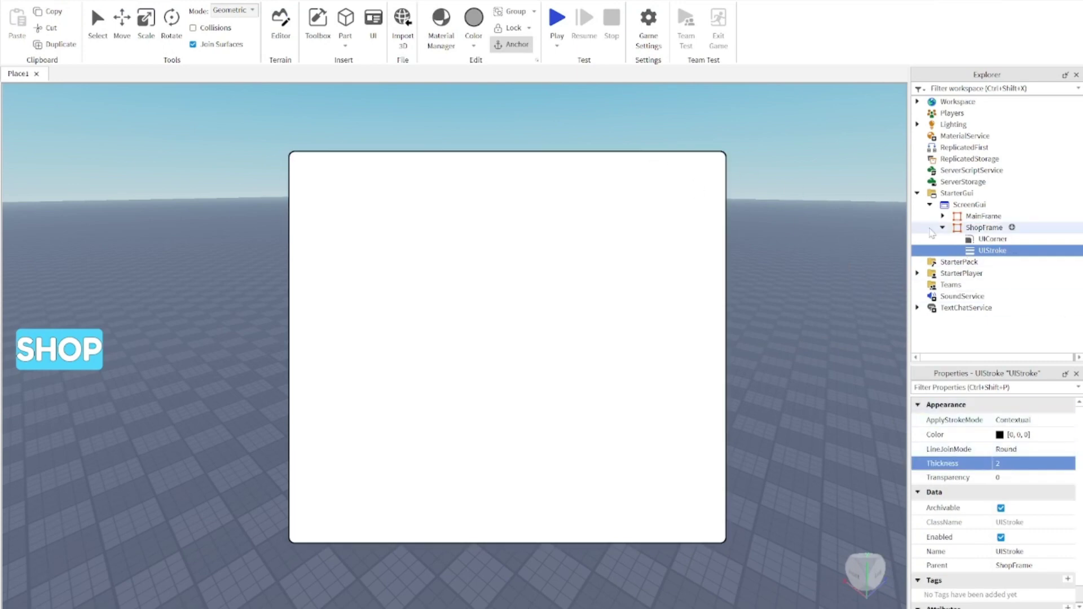
click(836, 283)
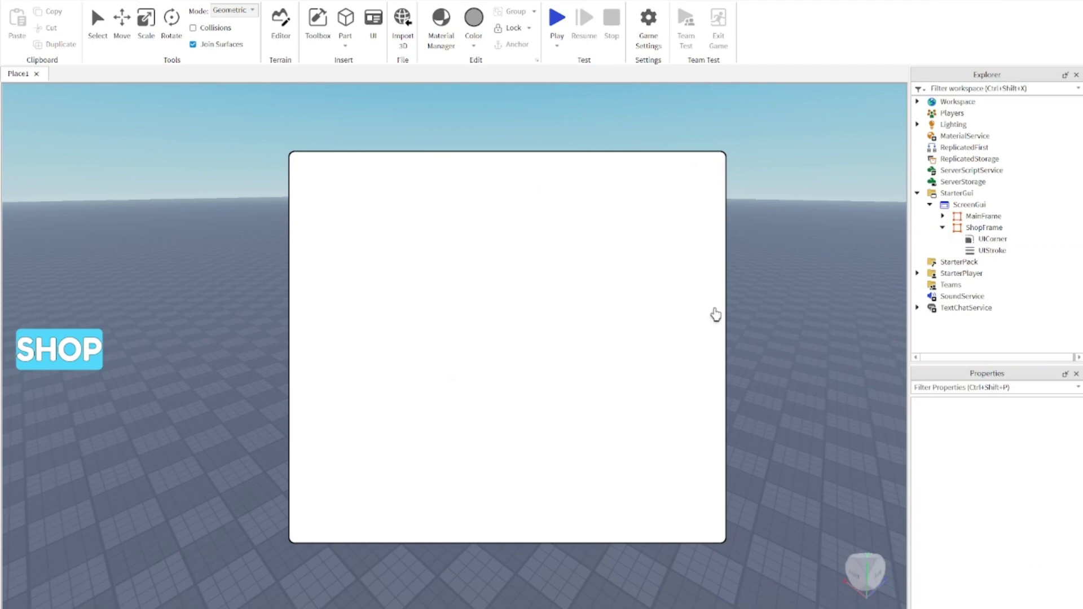
click(1028, 241)
click(1005, 228)
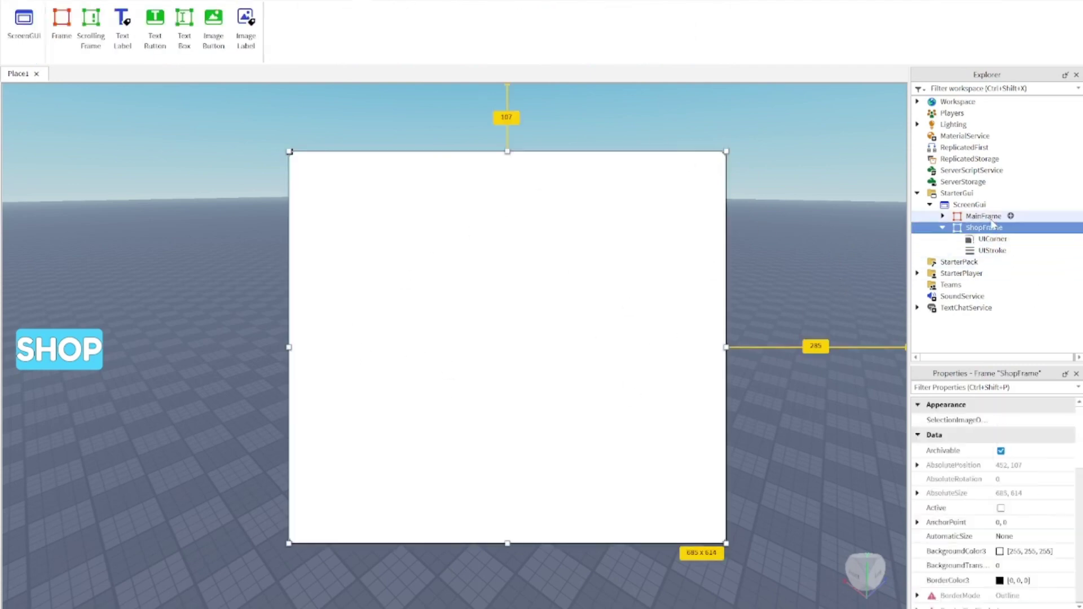
click(996, 216)
click(994, 231)
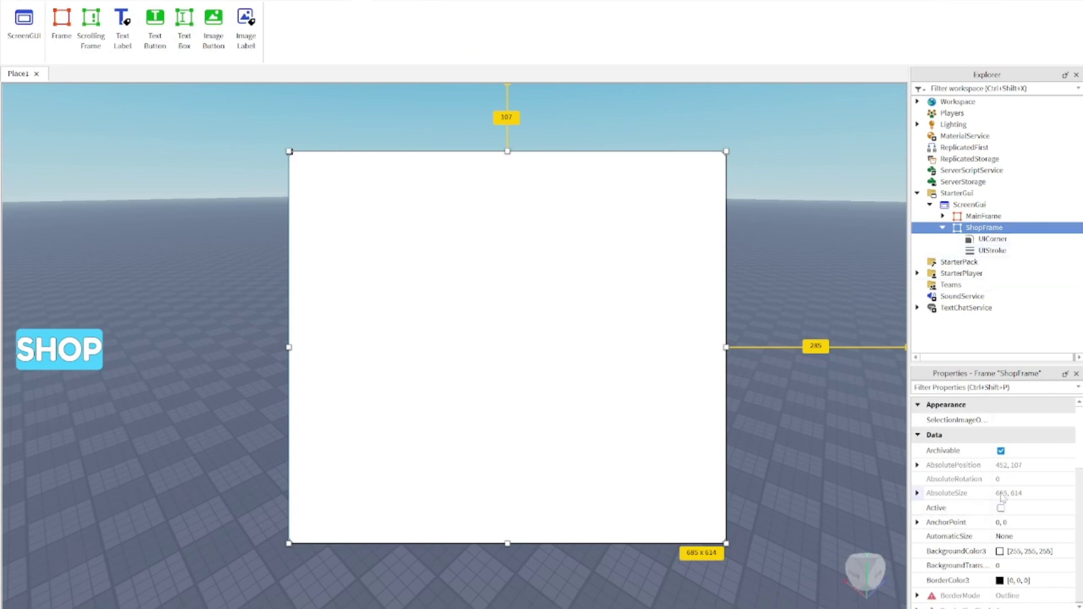
scroll(978, 492, down, 10)
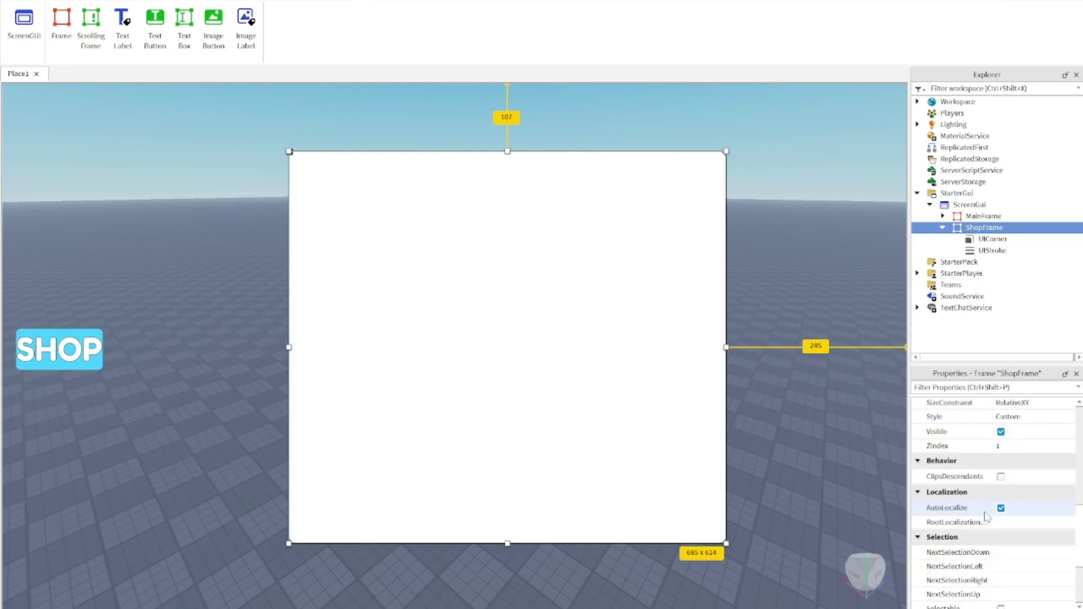
scroll(988, 514, up, 8)
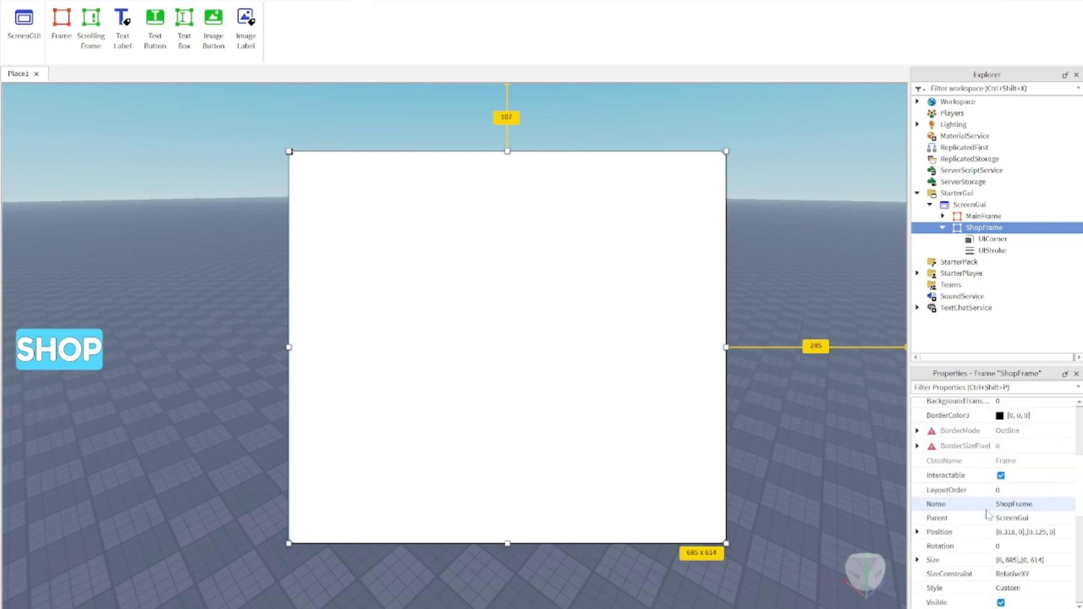
click(1001, 472)
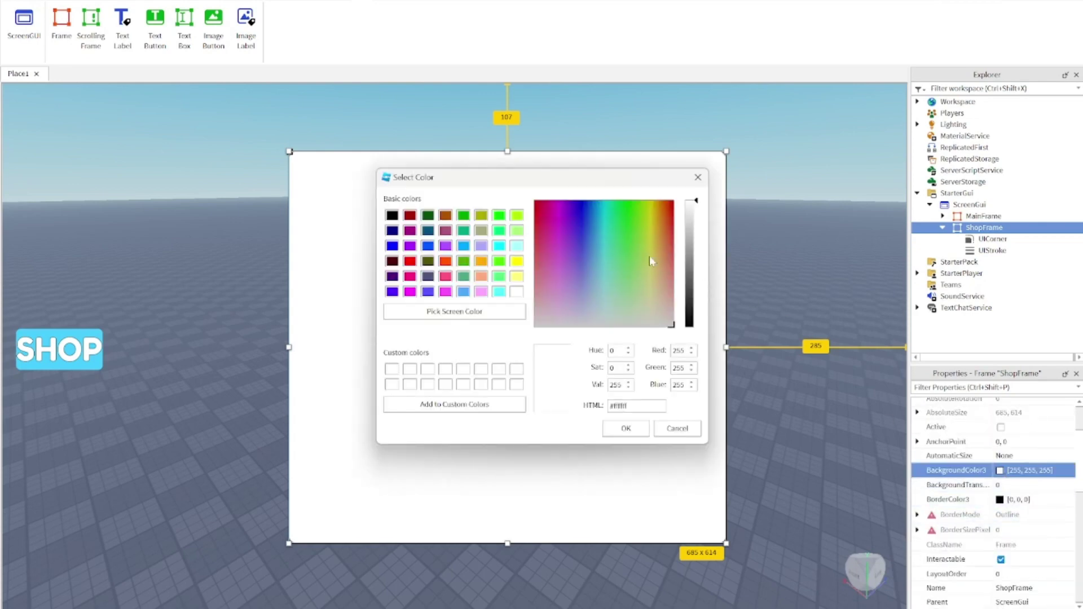
drag(651, 261, 596, 257)
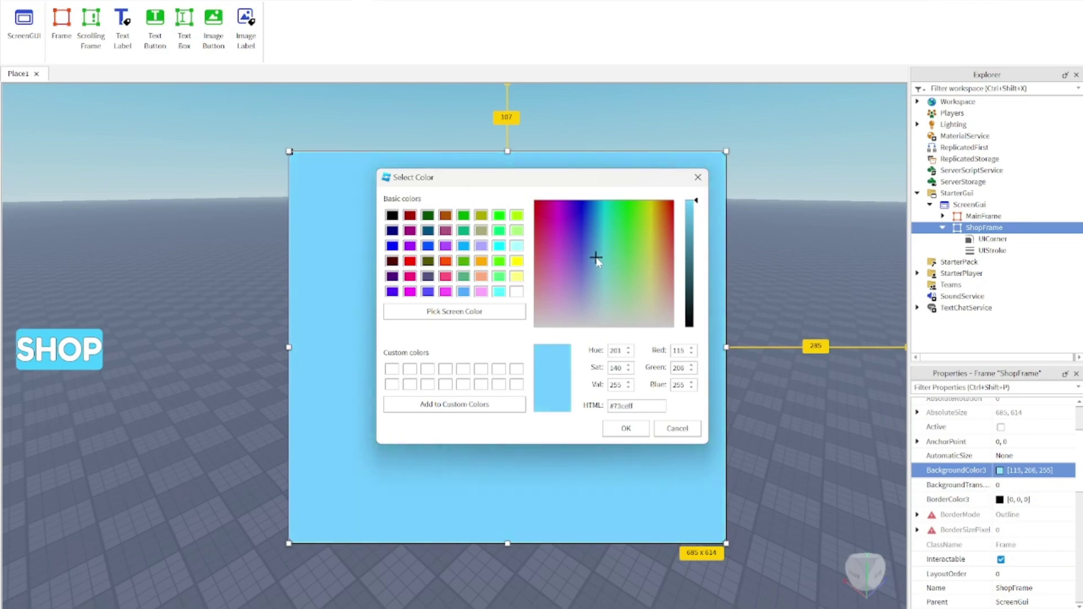
click(625, 430)
scroll(1044, 491, up, 3)
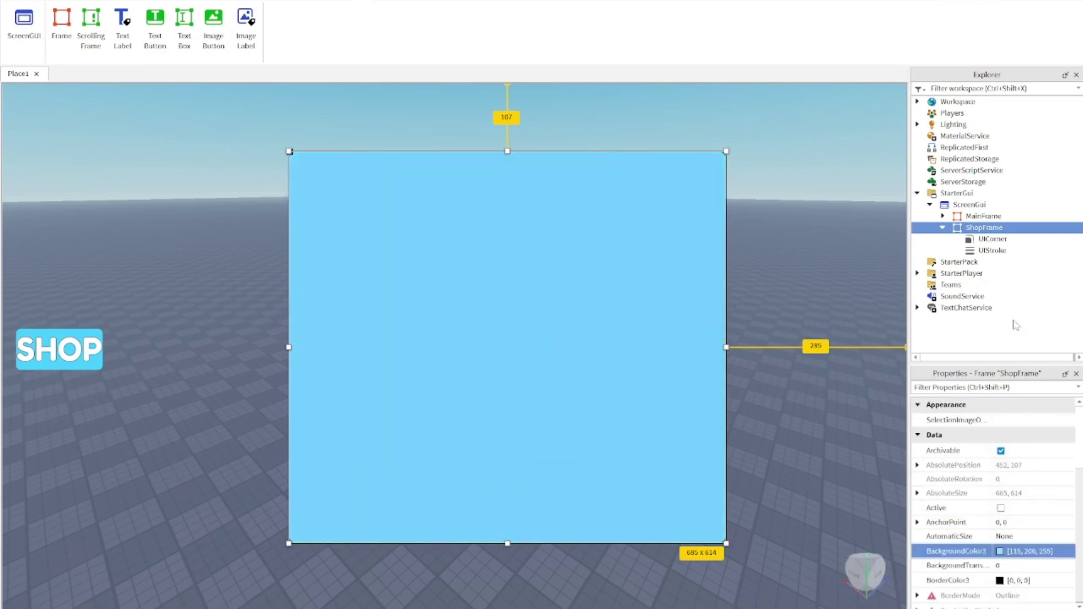
Step: Insert a TextLabel into ShopFrame and stretch it across the top to 685 x 88
click(943, 229)
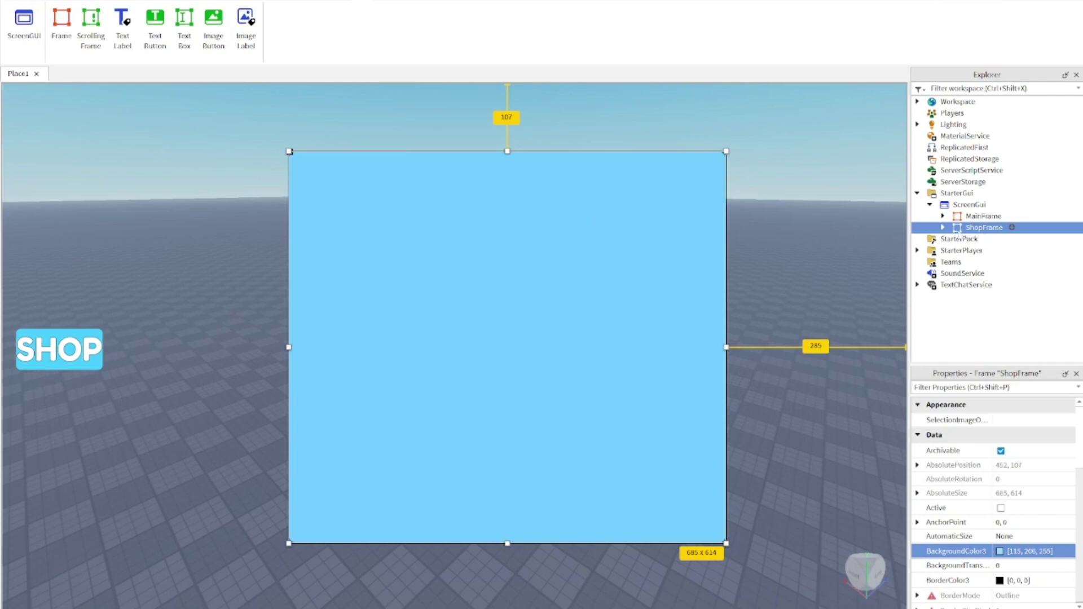
click(943, 228)
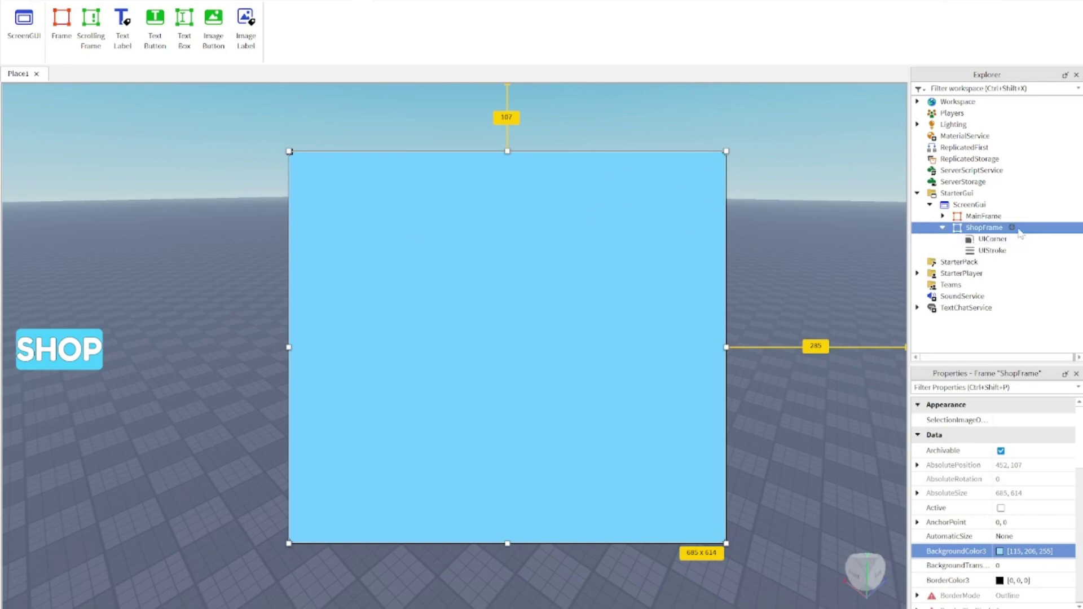
click(1012, 228)
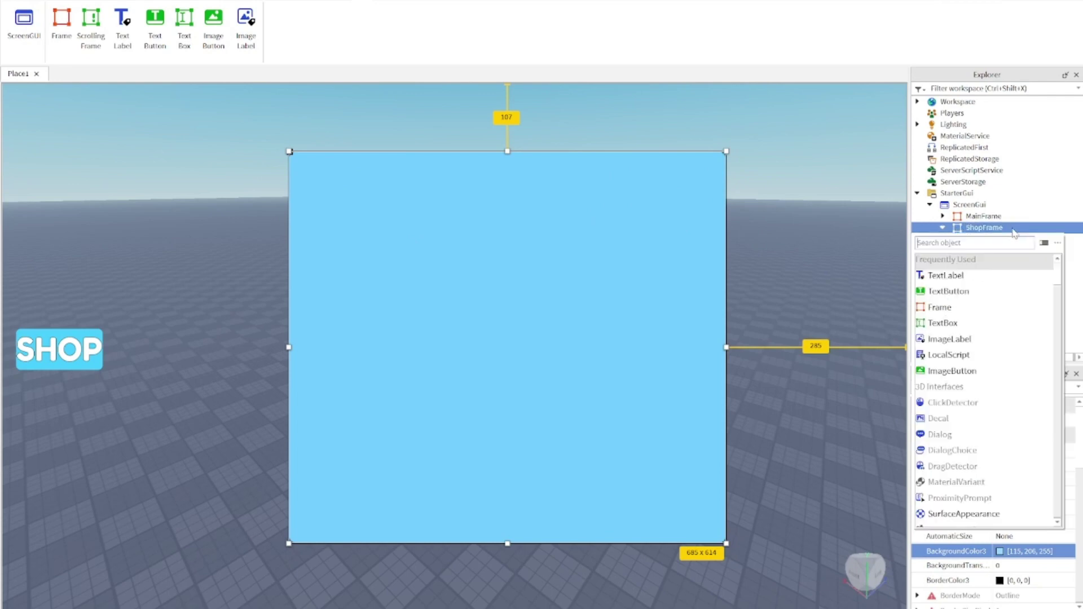
click(969, 275)
drag(421, 185, 726, 209)
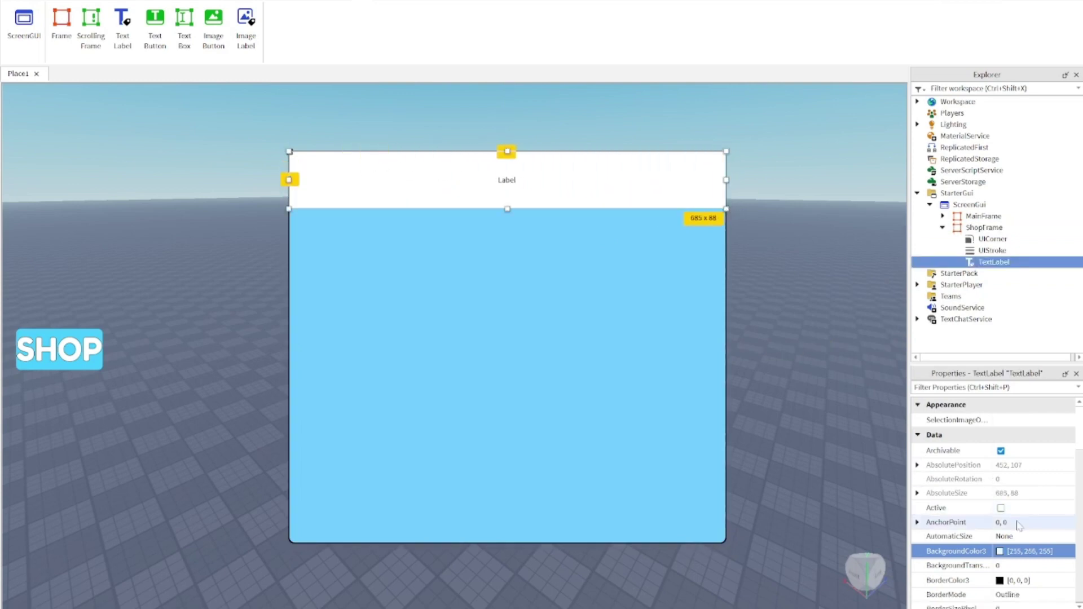
Step: Set the label's BackgroundTransparency to 1 so its background is see-through
scroll(1023, 530, down, 3)
scroll(1022, 530, up, 3)
scroll(1020, 529, down, 3)
scroll(1022, 530, down, 8)
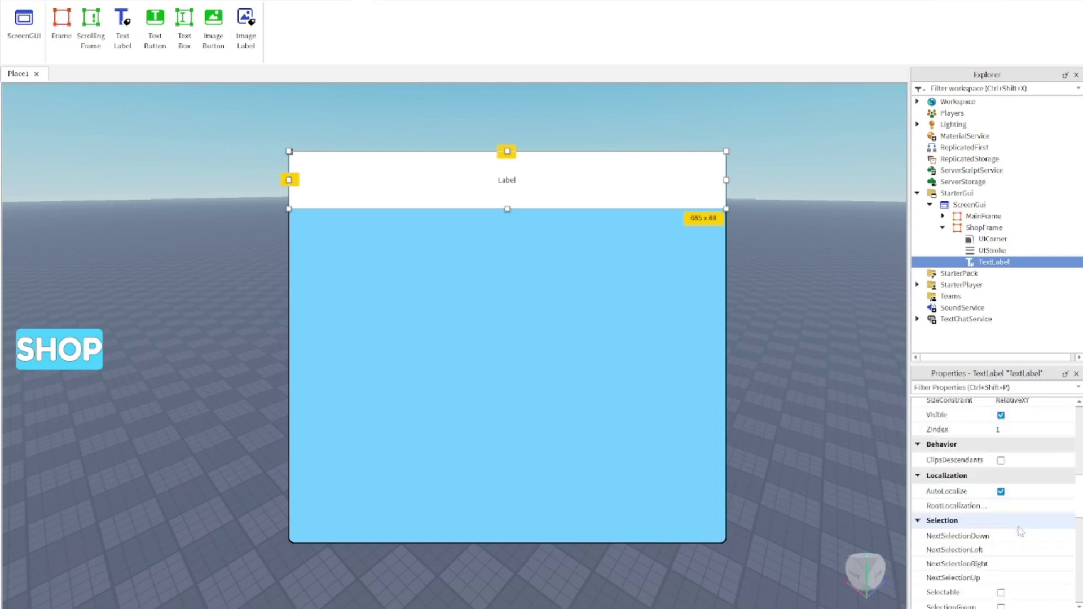
scroll(1022, 531, down, 3)
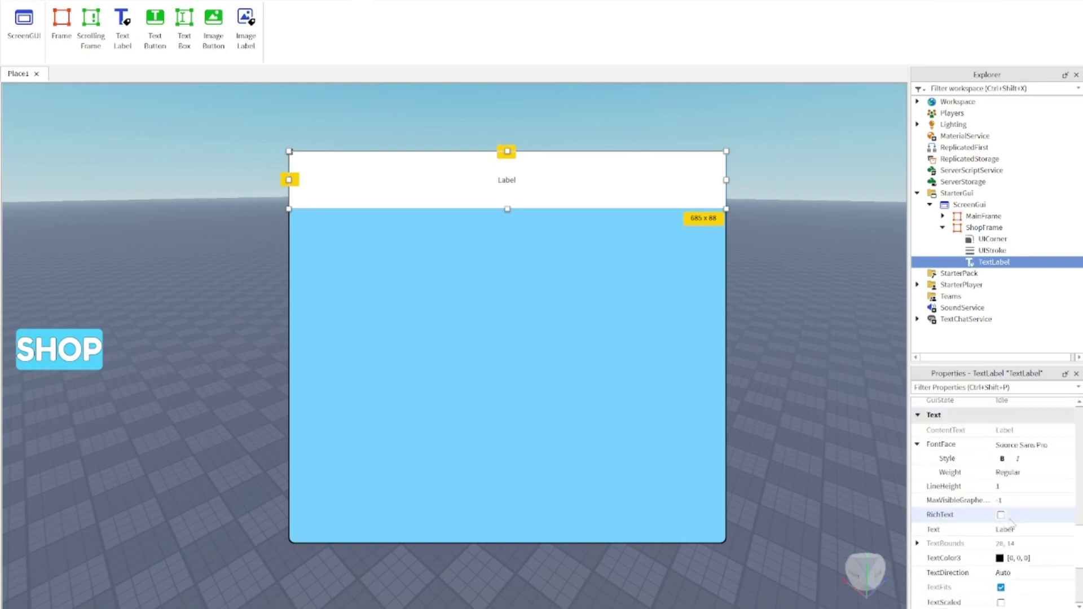
scroll(1019, 527, up, 8)
scroll(1014, 524, up, 3)
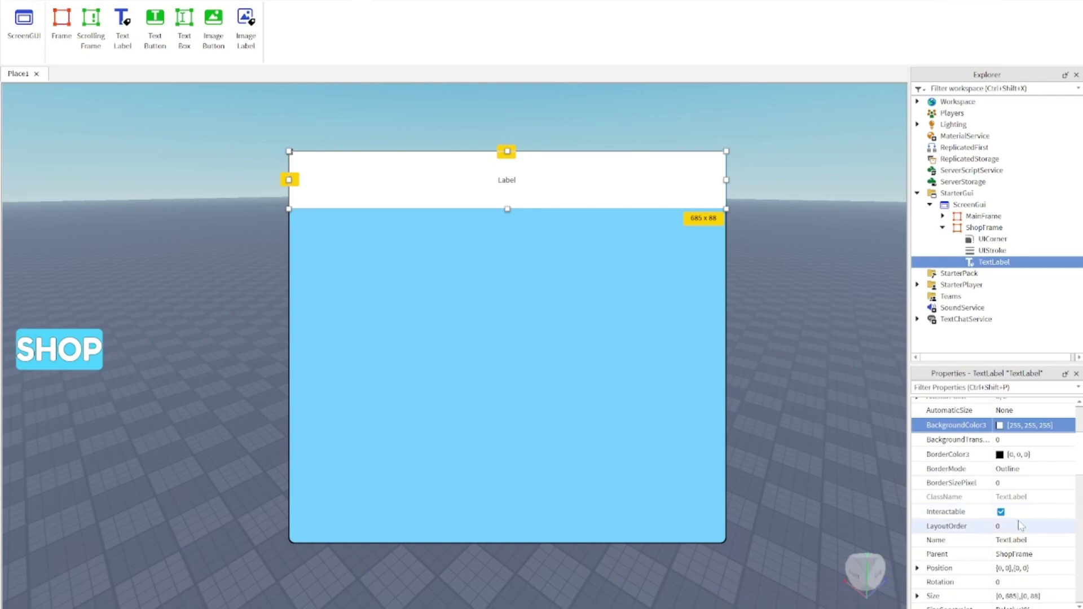
scroll(1017, 503, up, 2)
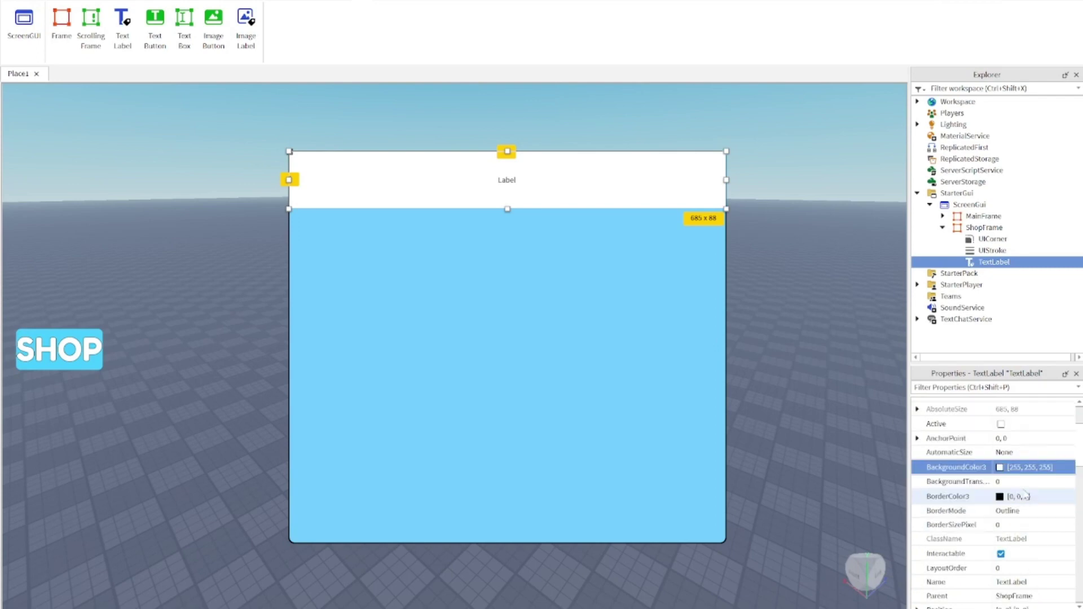
click(1025, 483)
text(1)
key(Return)
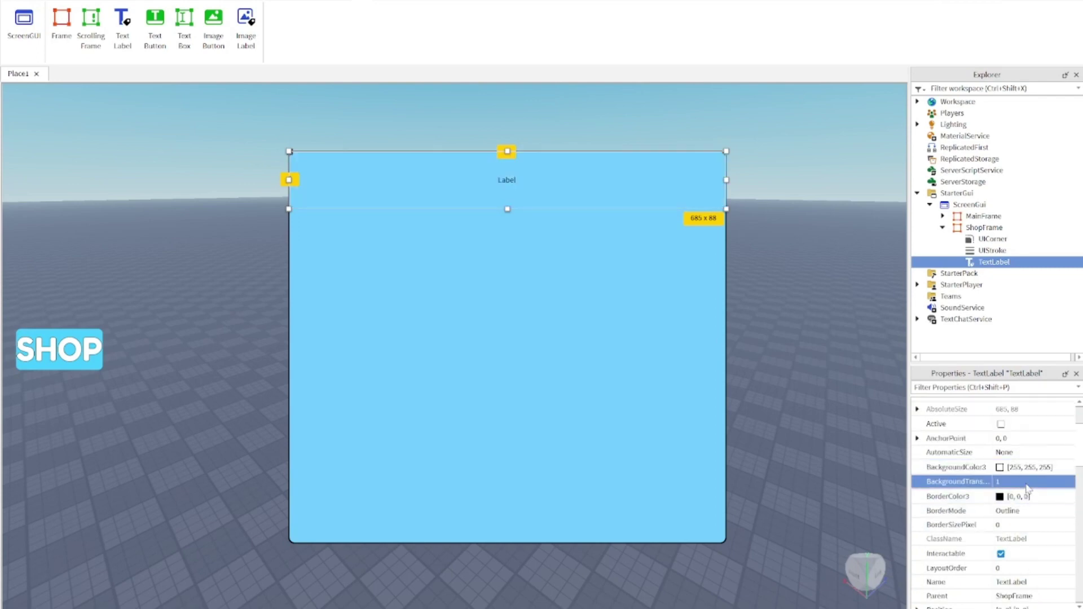
scroll(988, 474, down, 3)
scroll(988, 474, down, 5)
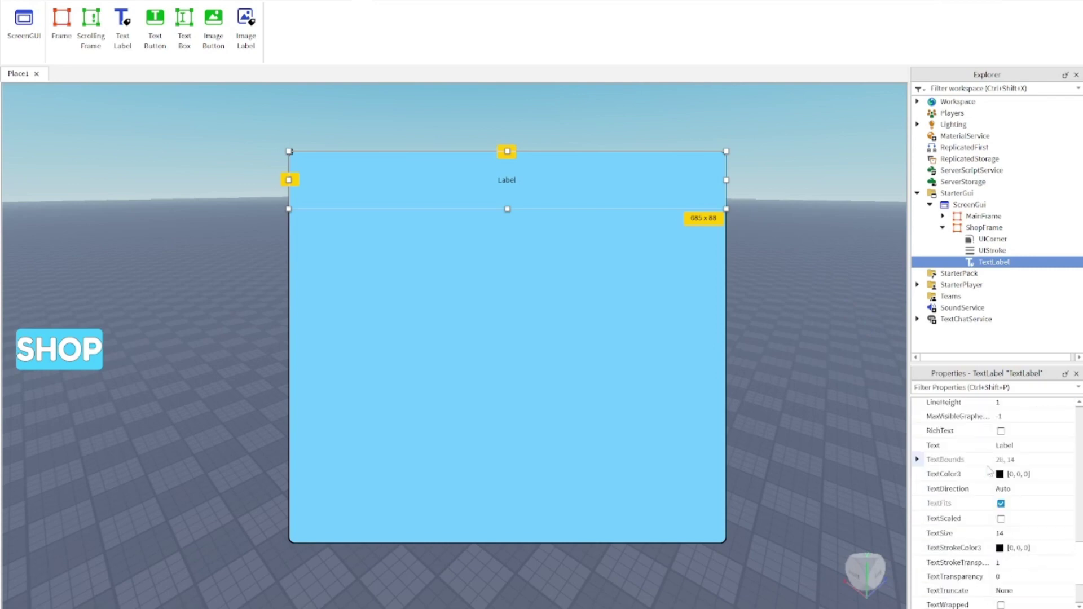
Step: Make the label text white with TextStrokeTransparency 0 for a visible outline
click(1002, 476)
drag(690, 271, 693, 181)
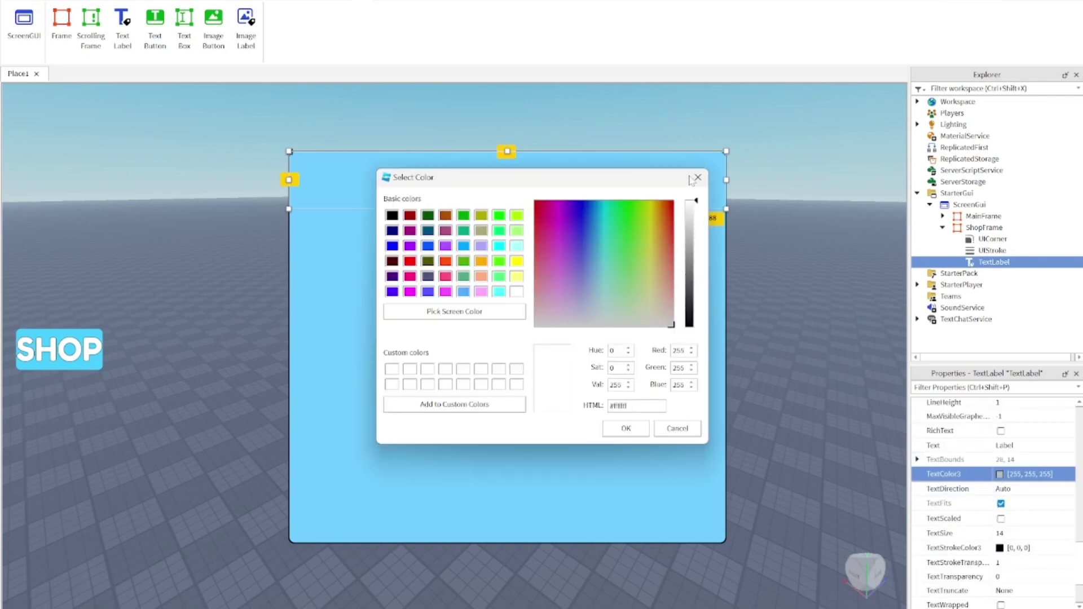
click(624, 428)
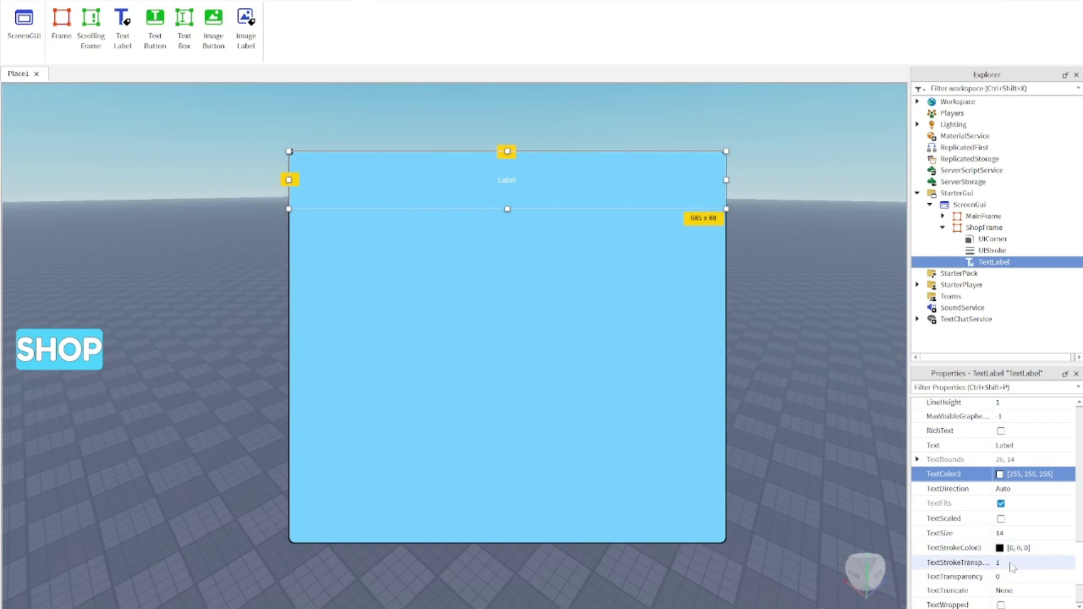
click(1013, 567)
text(0)
key(Return)
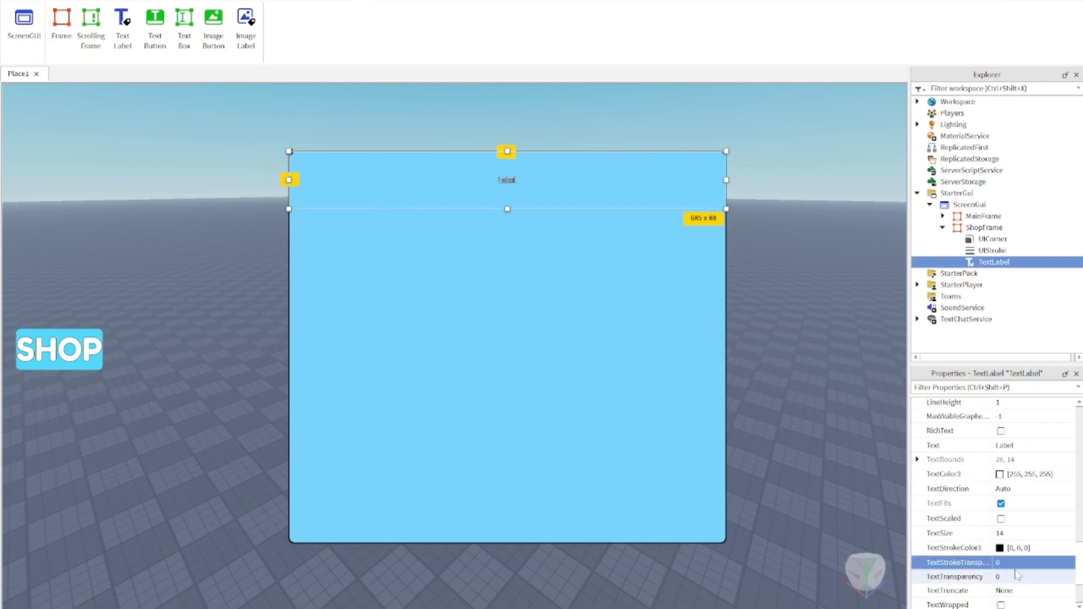
scroll(1052, 497, down, 3)
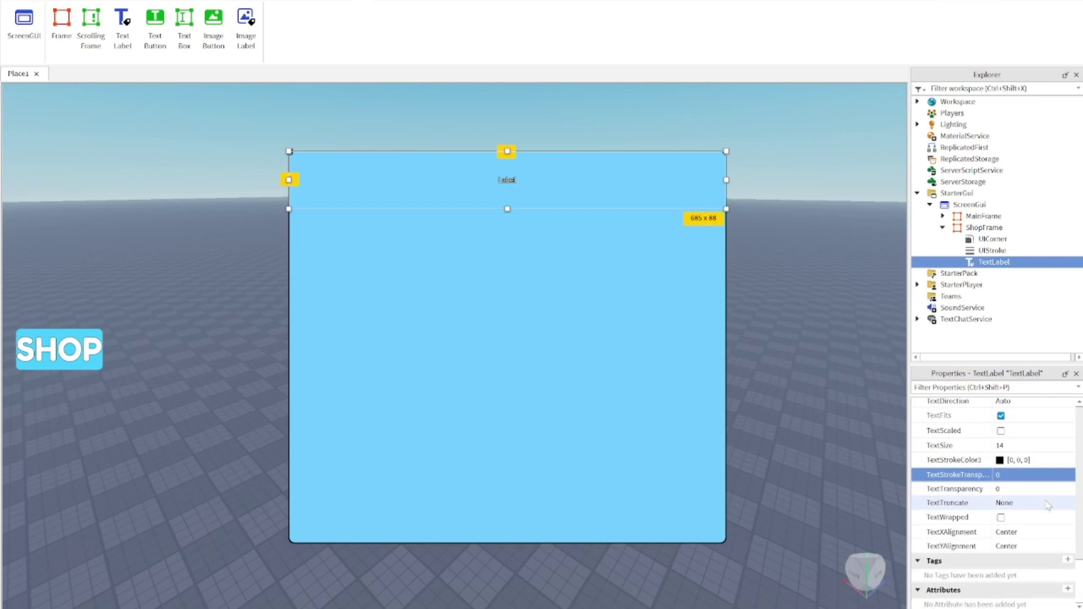
scroll(1048, 506, up, 6)
Step: Switch the label font to Fredoka One and enable TextScaled
click(1034, 441)
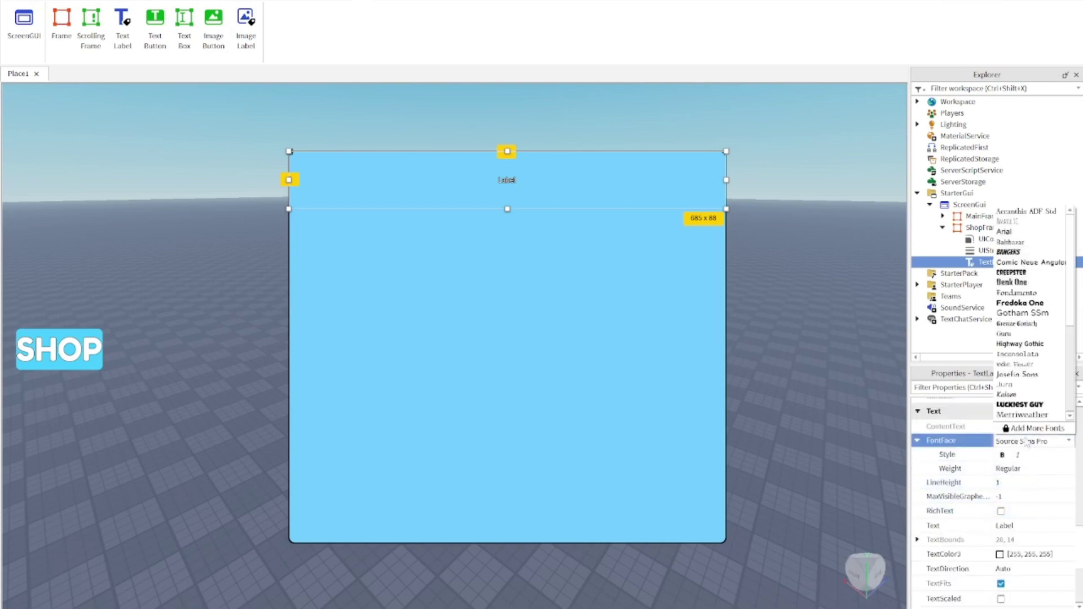
click(1021, 303)
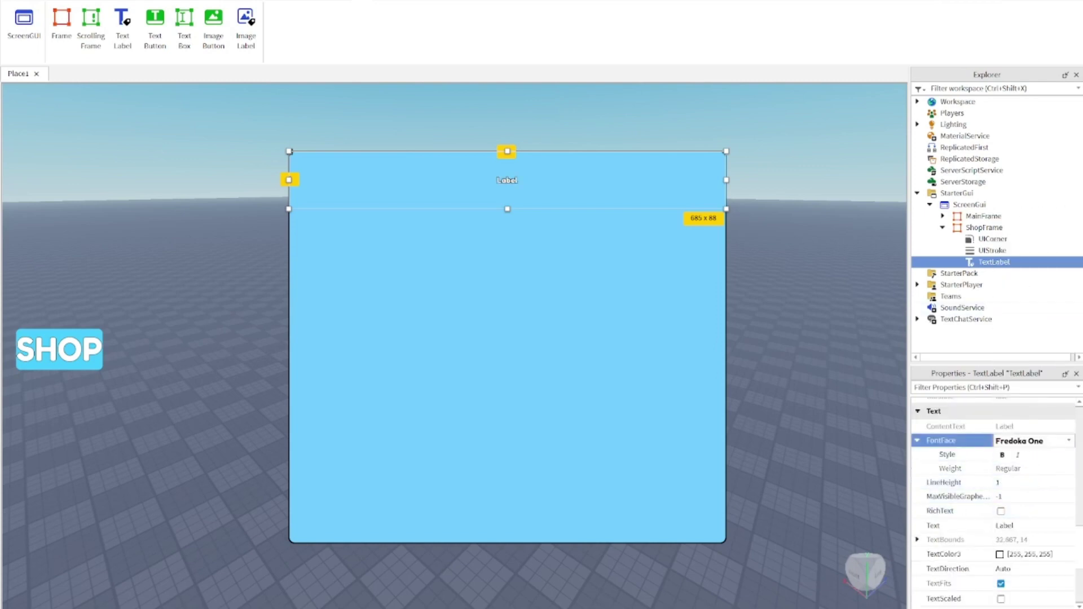
scroll(1010, 525, down, 3)
click(1001, 514)
click(801, 389)
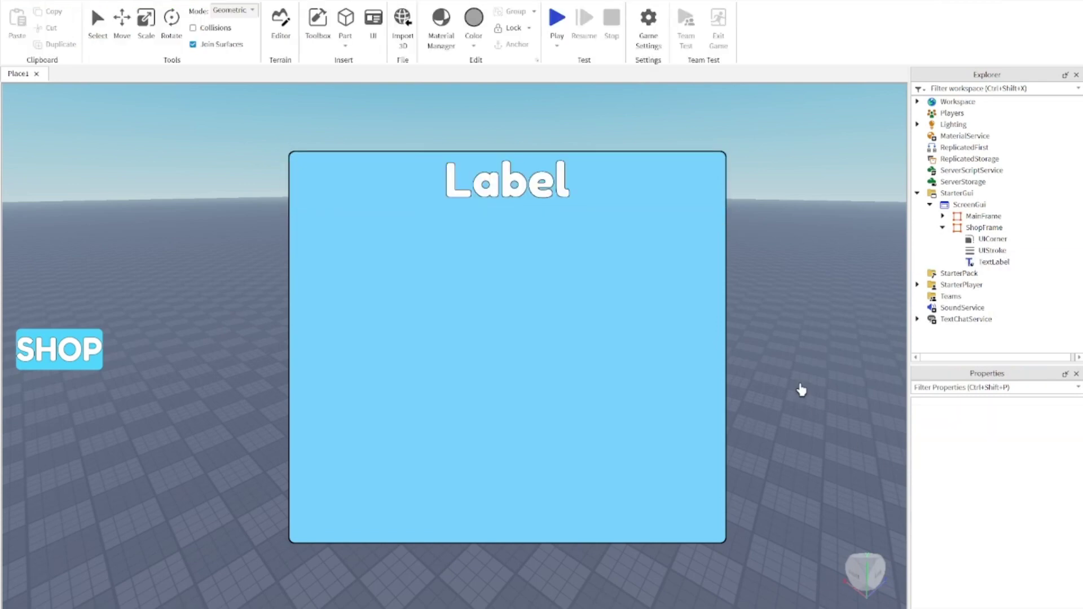
Step: Set the label's Text to 'GAMEPASS SHOP'
click(1020, 262)
scroll(1021, 504, down, 5)
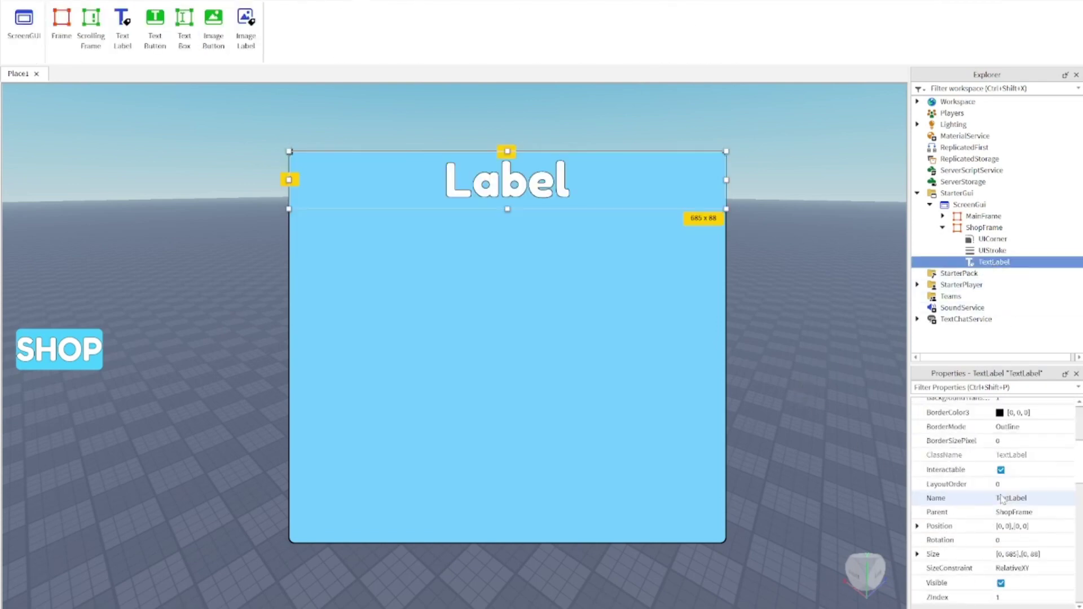
scroll(1021, 503, up, 7)
scroll(1023, 501, down, 5)
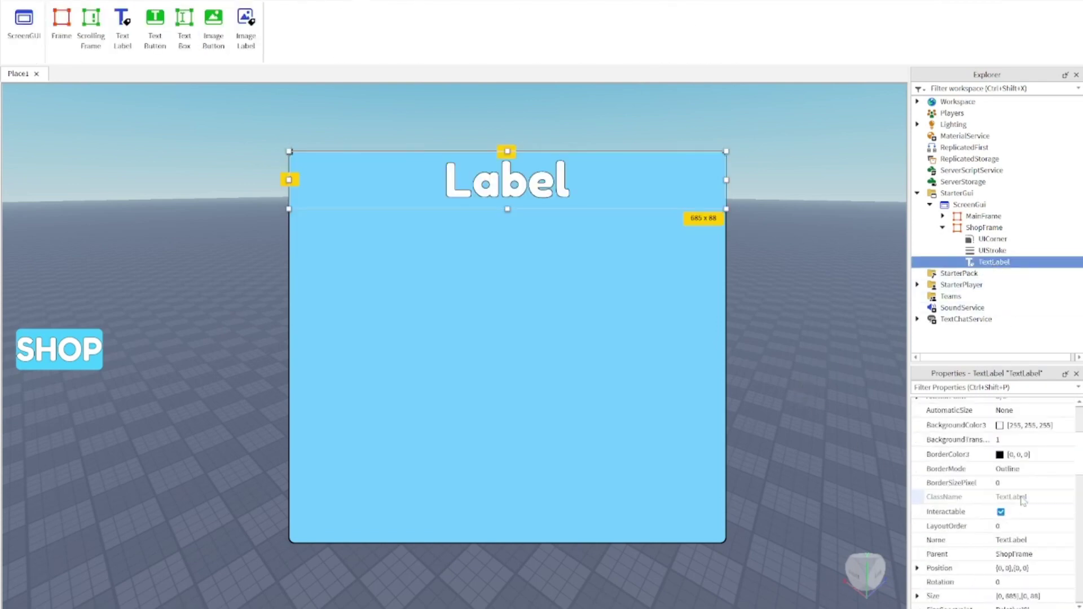
scroll(1026, 519, down, 8)
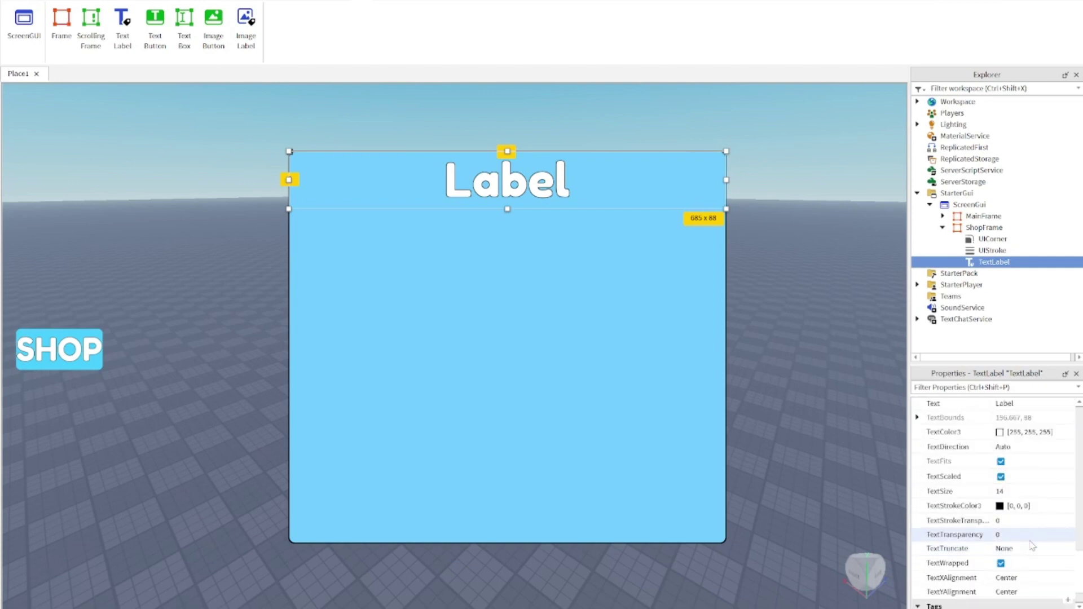
scroll(1032, 543, up, 3)
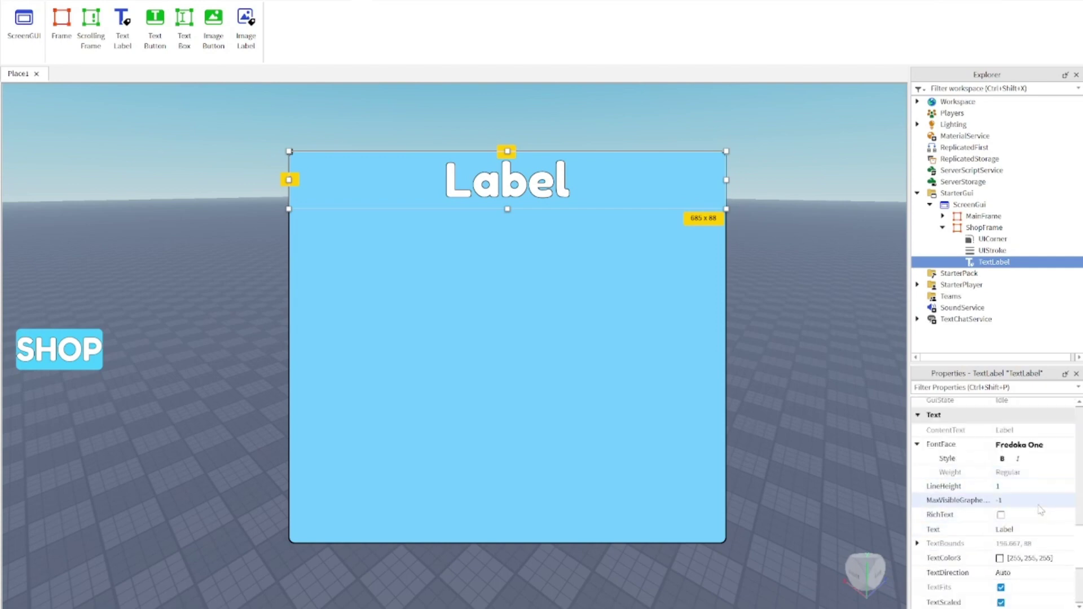
click(1025, 531)
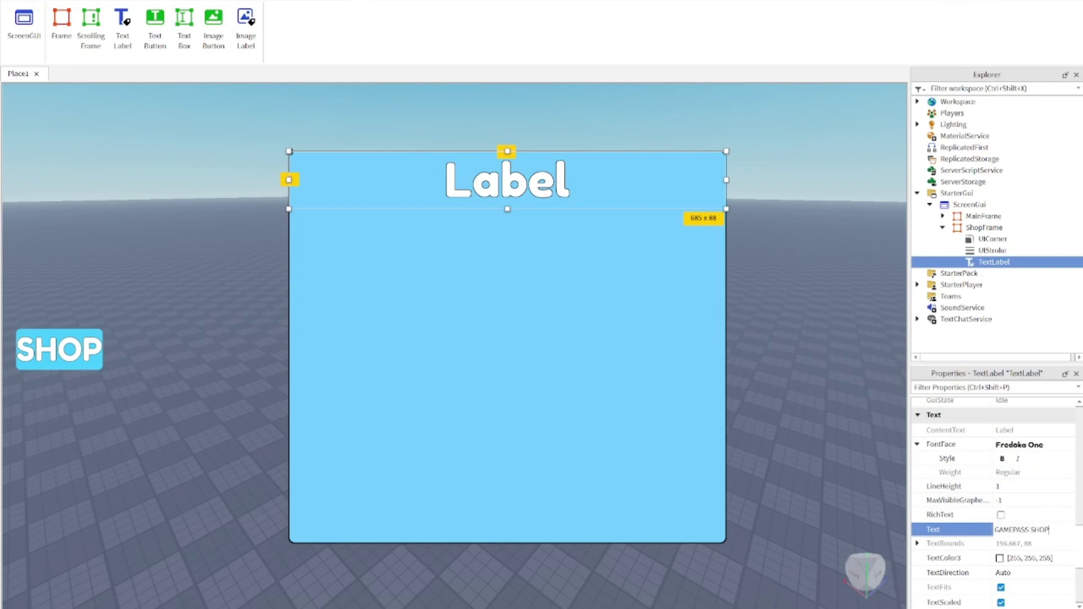
key(Return)
click(822, 431)
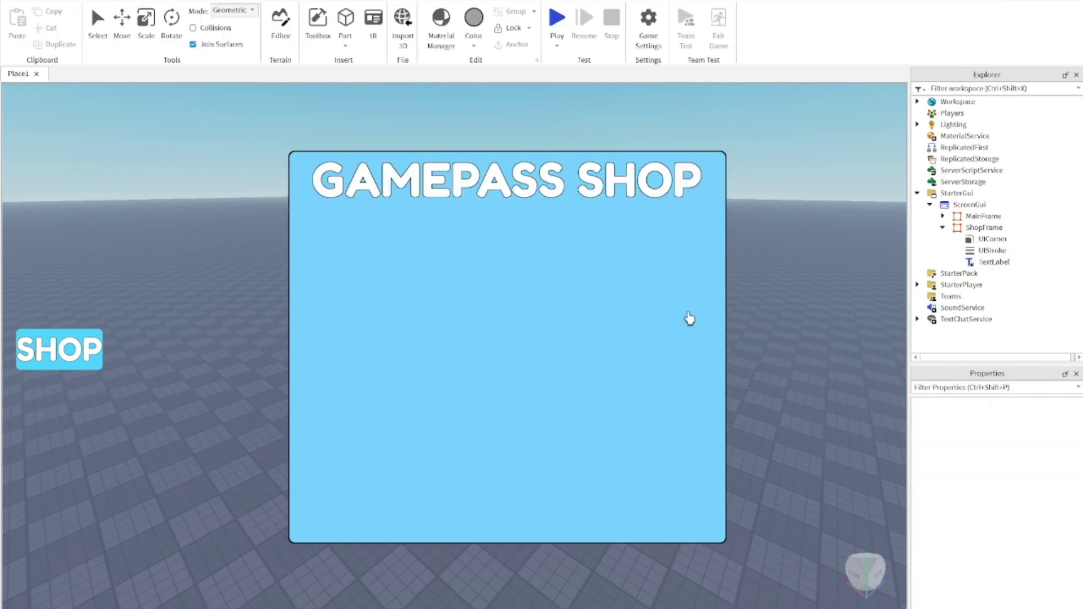